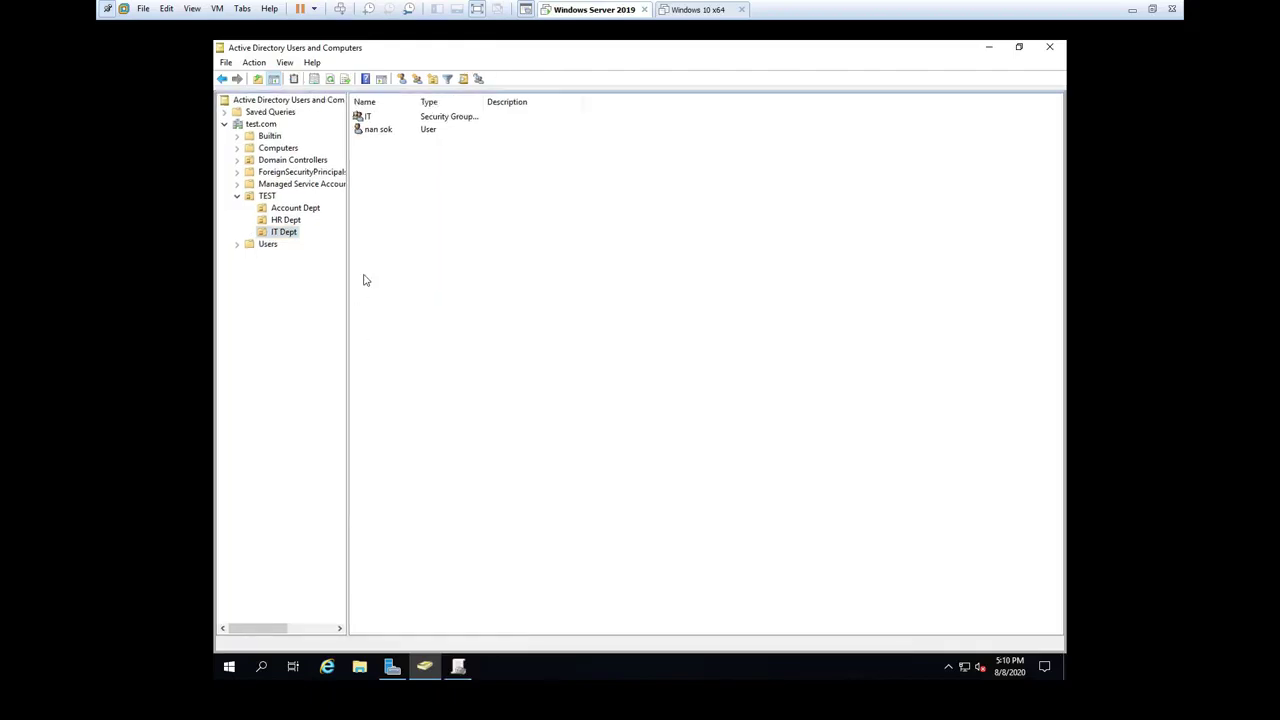
Start a new user in the IT Dept organizational unit with first name test and user logon name test.
right_click(370, 222)
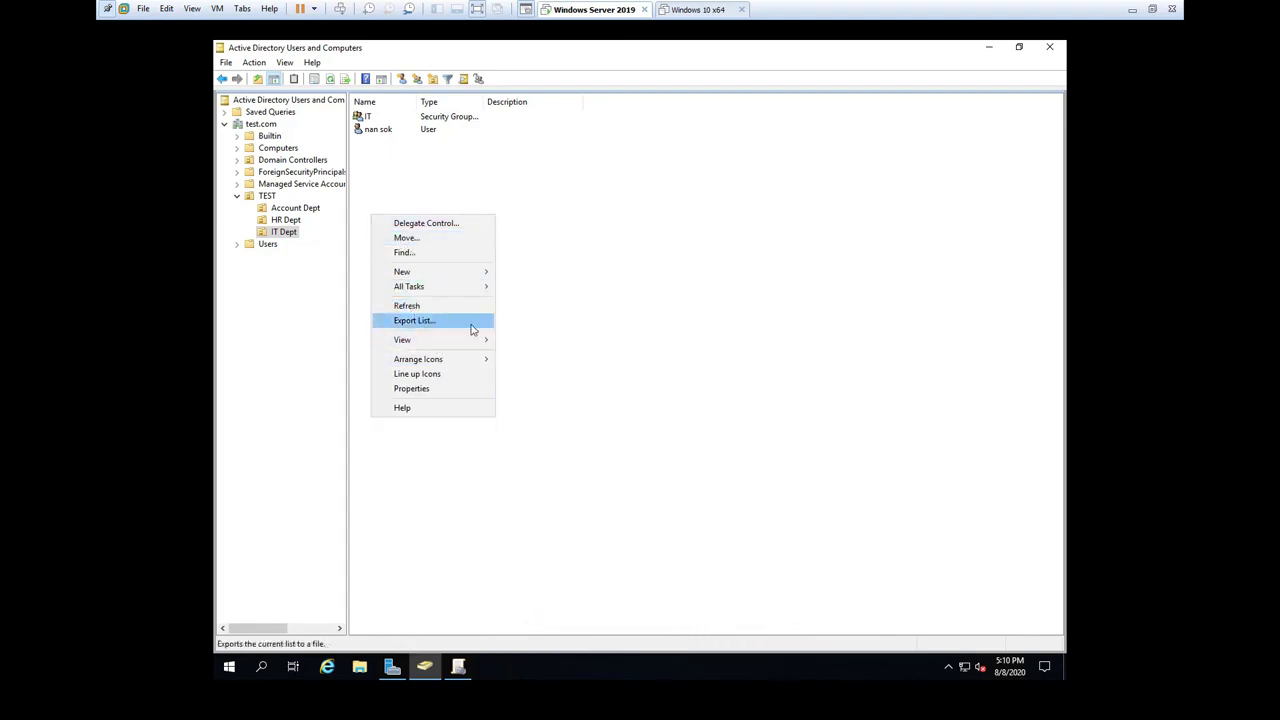
mouse_move(451, 275)
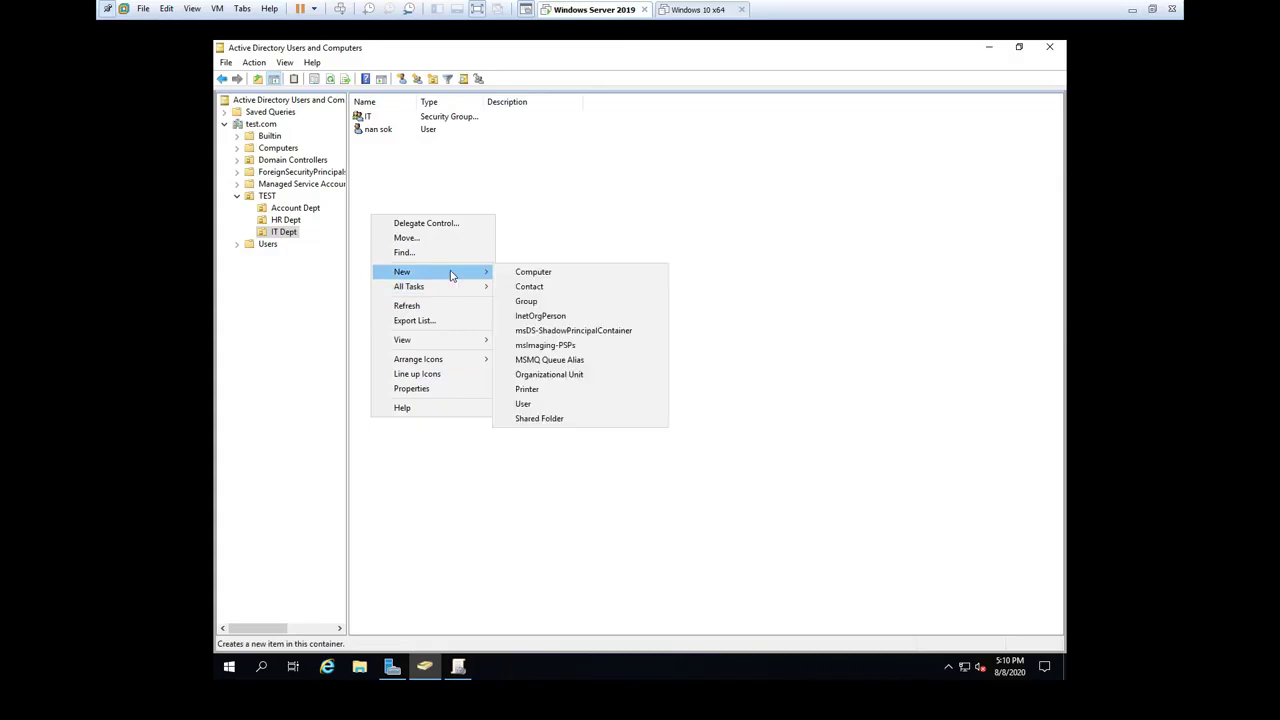
left_click(523, 403)
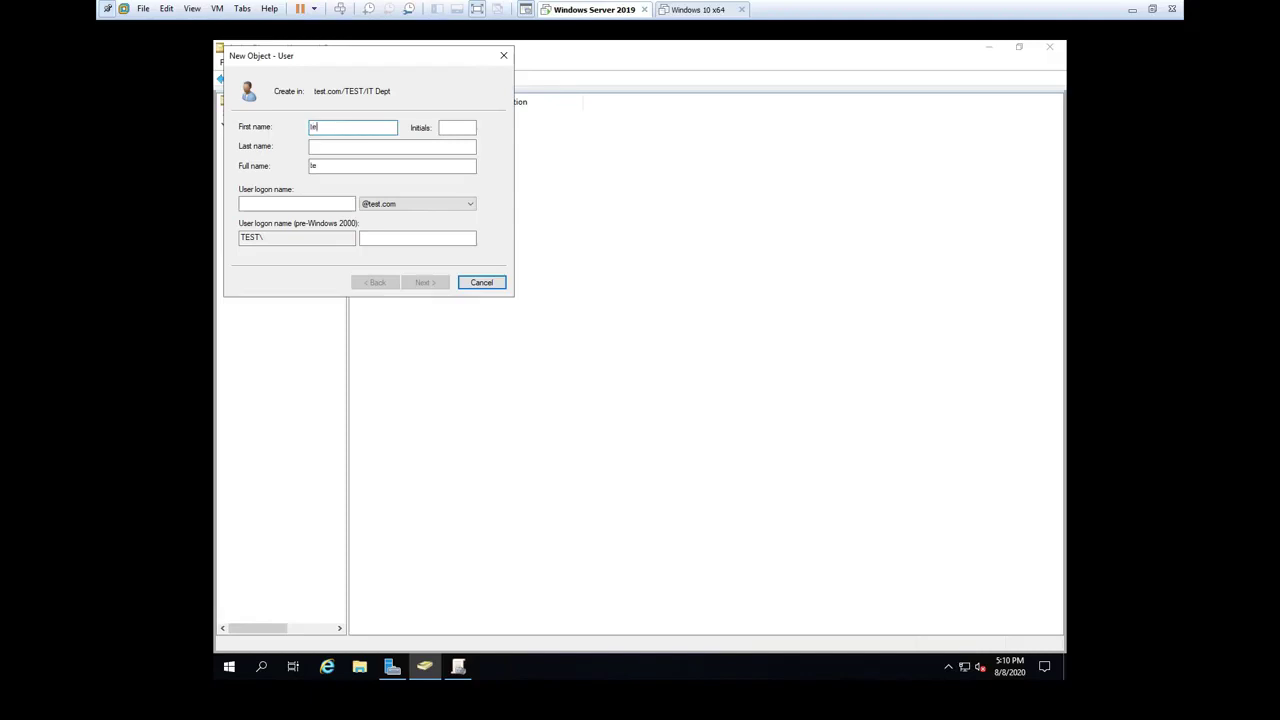
key("Tab")
key("Tab")
key("Tab")
key("Tab")
type("t")
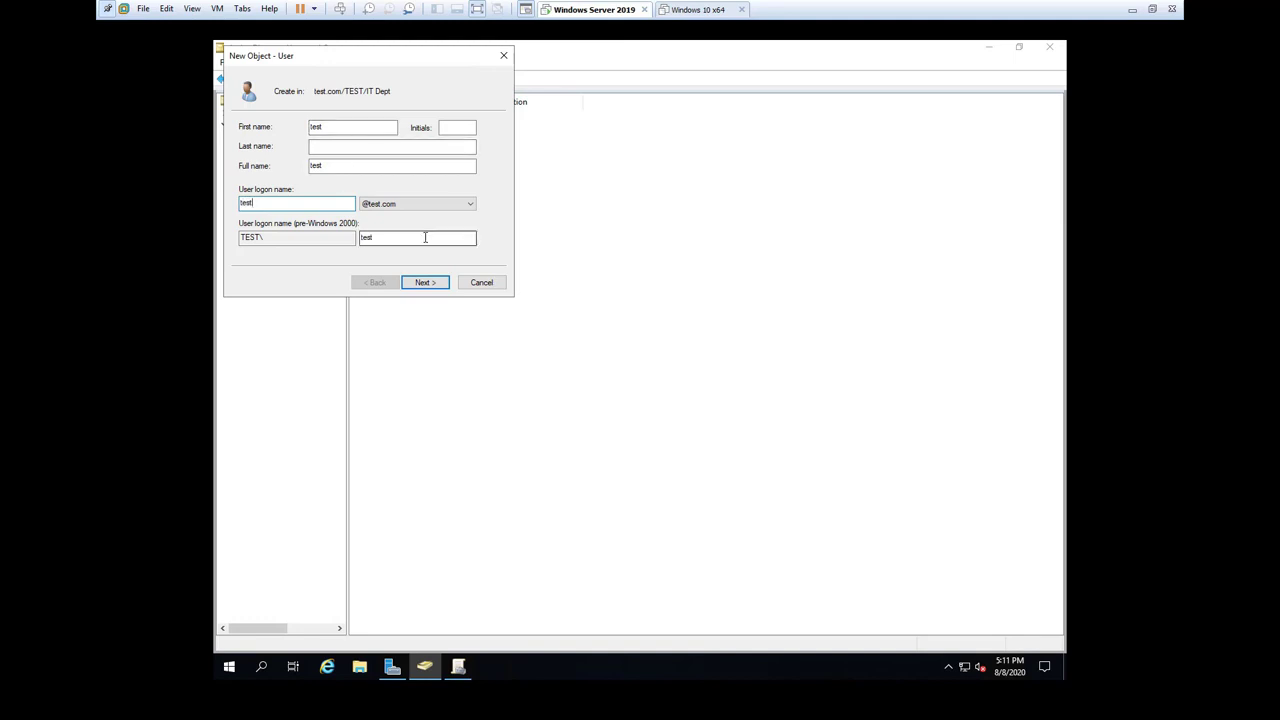
left_click(425, 285)
Enter the new user's account password, leave the password change at next logon required, and try to finish creating the account.
left_click(425, 285)
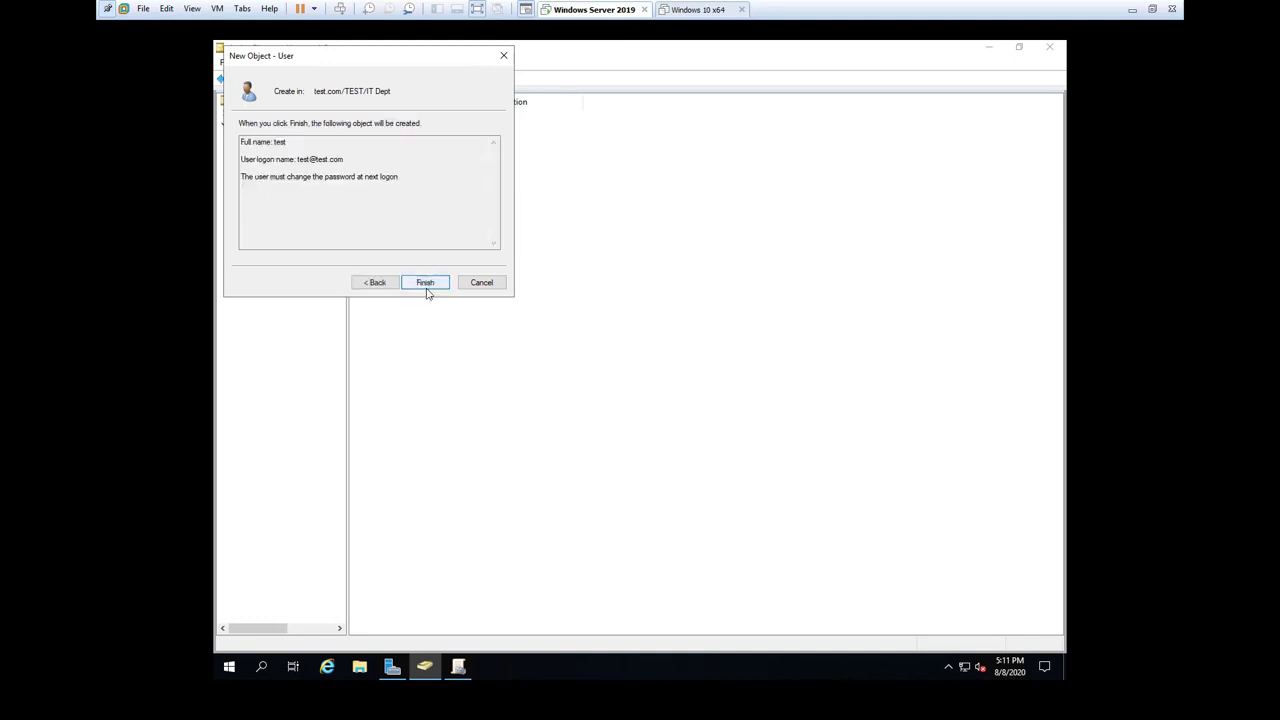
left_click(375, 283)
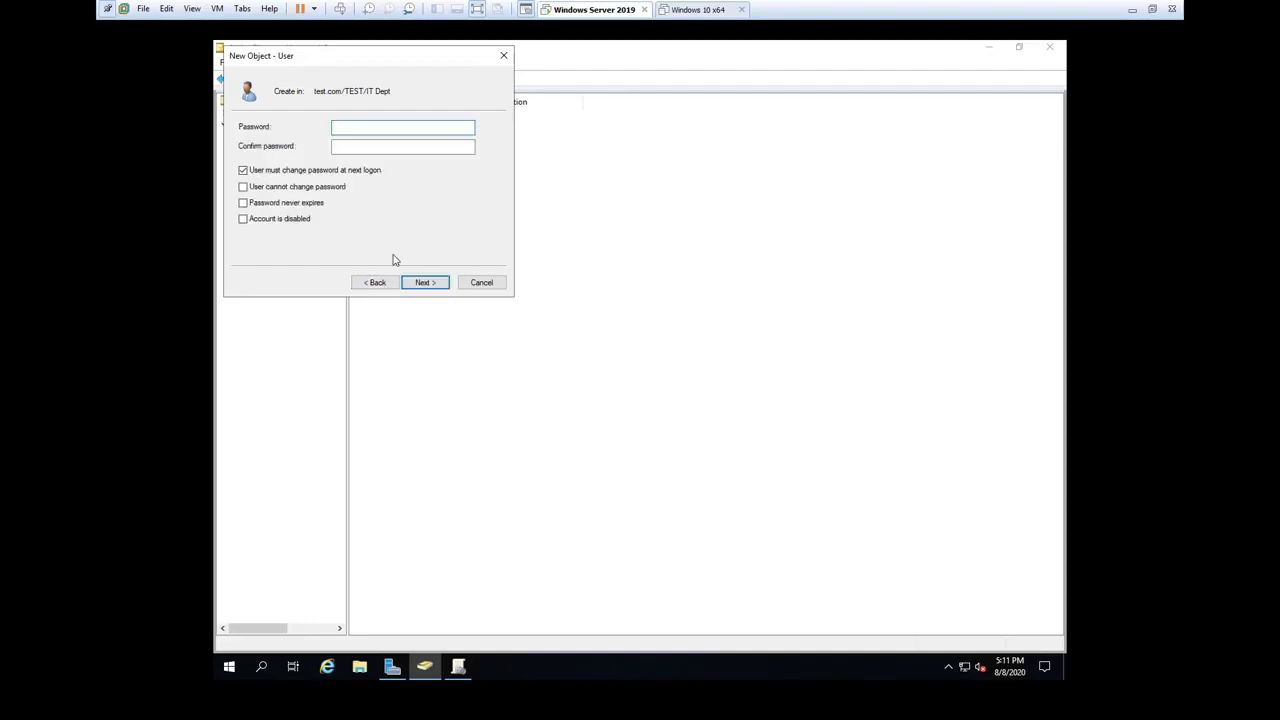
type("P")
key("Tab")
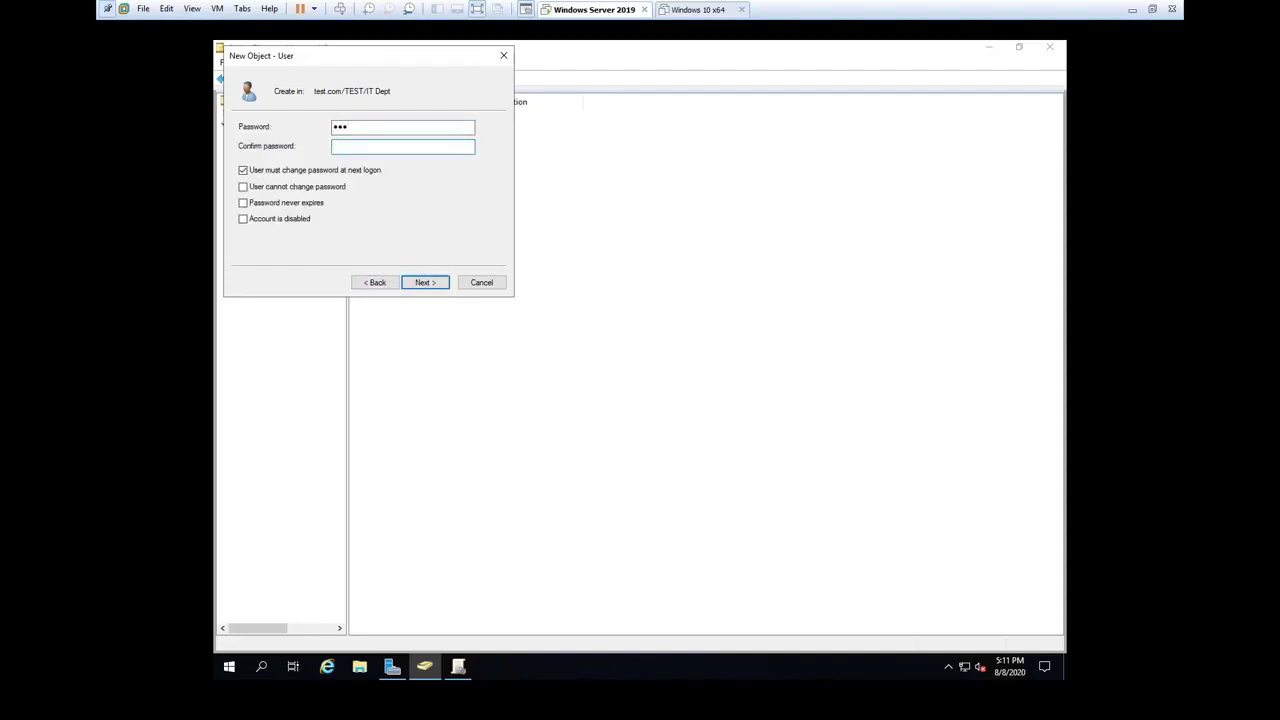
left_click(427, 284)
left_click(426, 283)
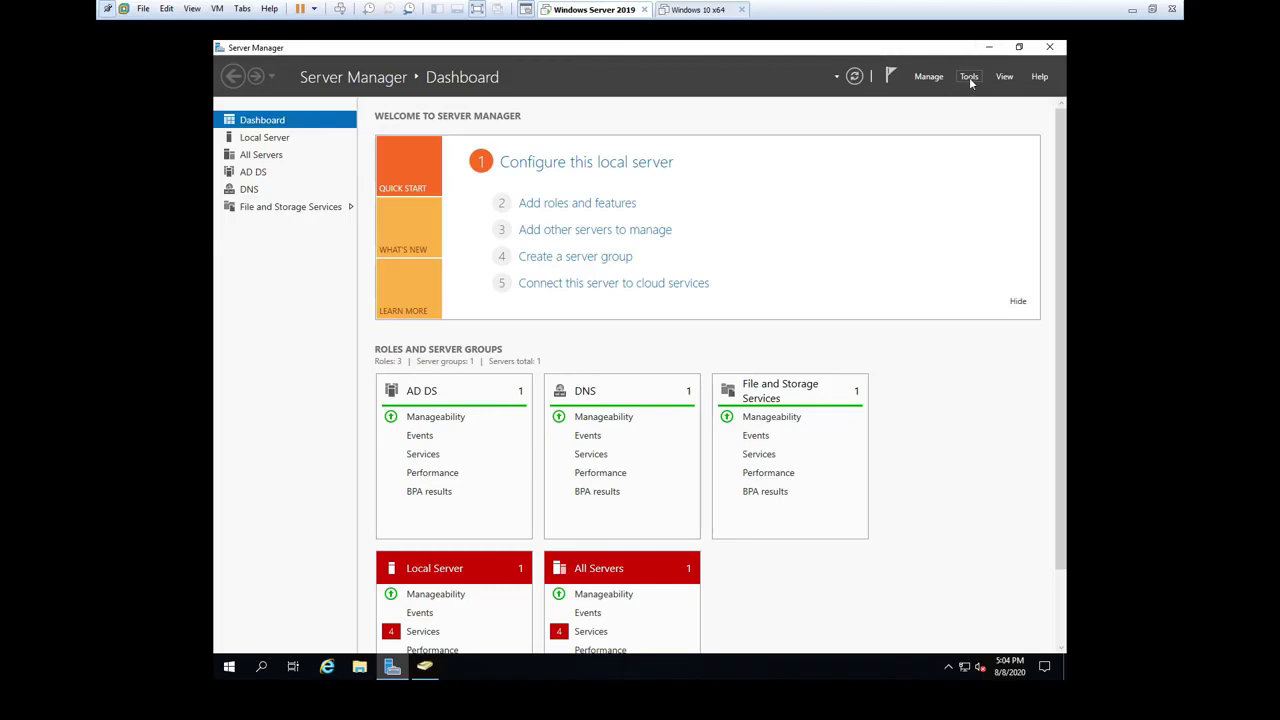
Open Group Policy Management from Server Manager and open the Default Domain Policy of test.com for editing.
left_click(969, 78)
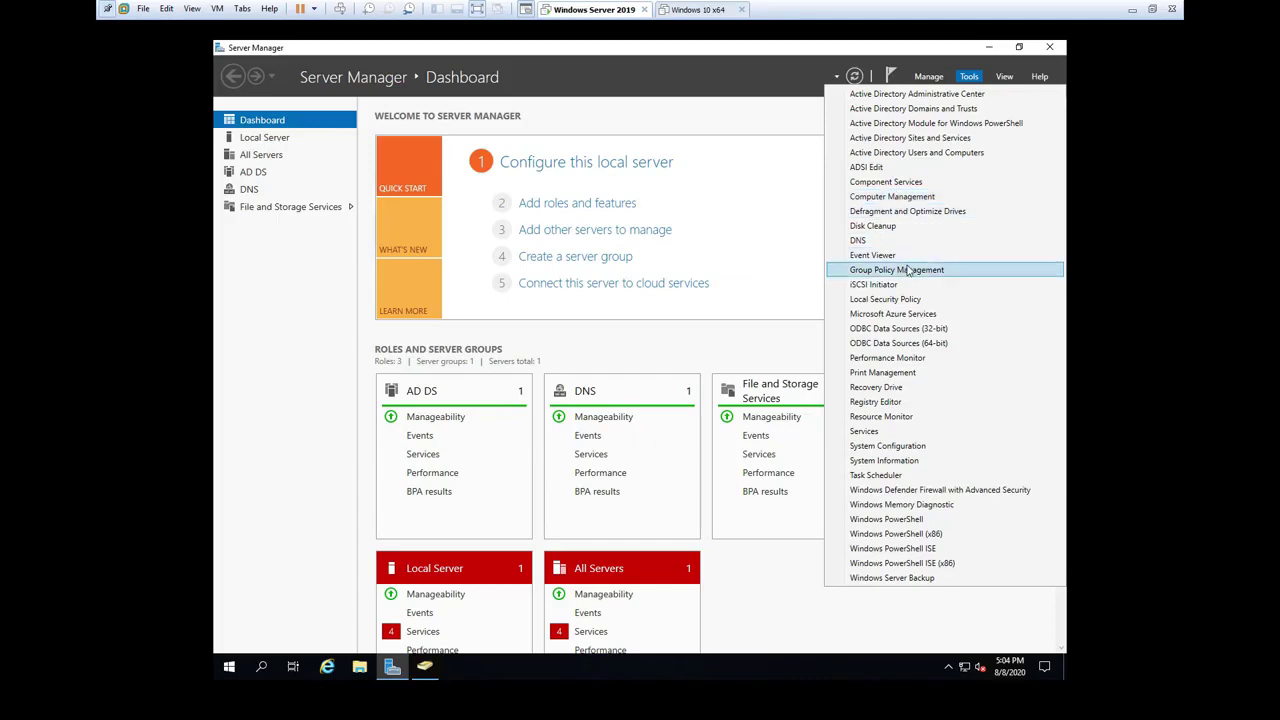
left_click(885, 271)
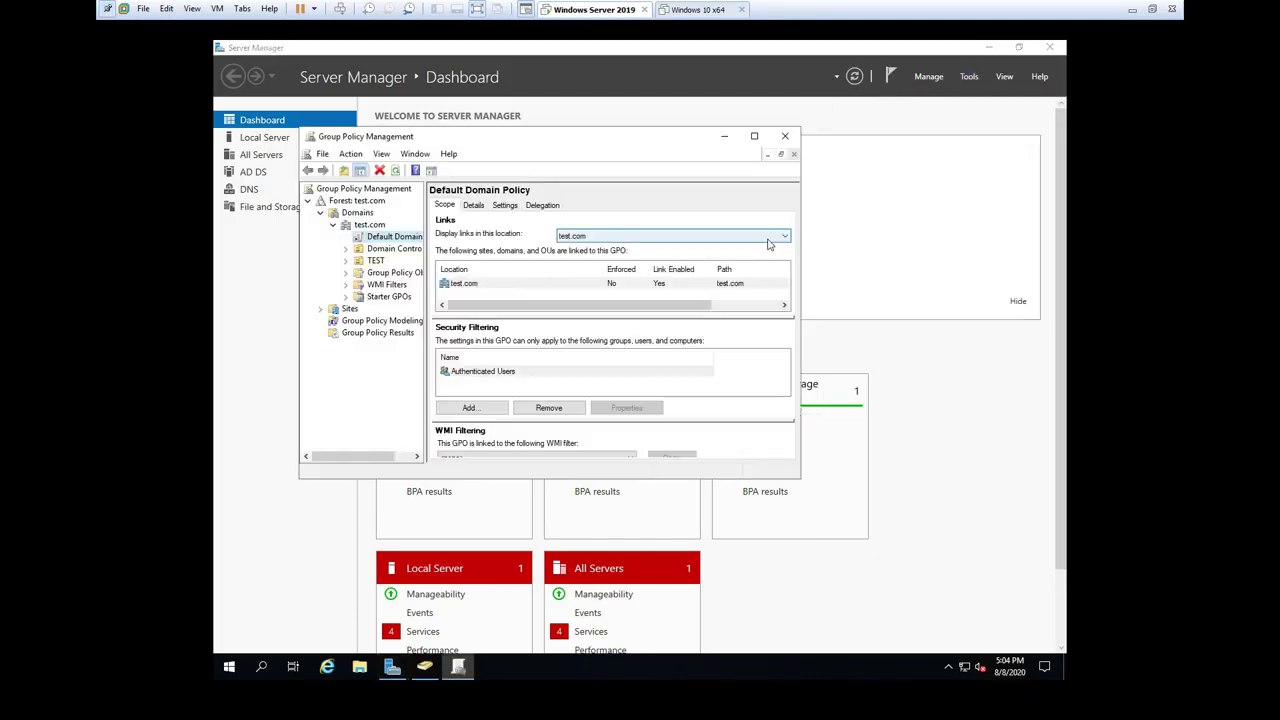
left_click(383, 238)
right_click(383, 236)
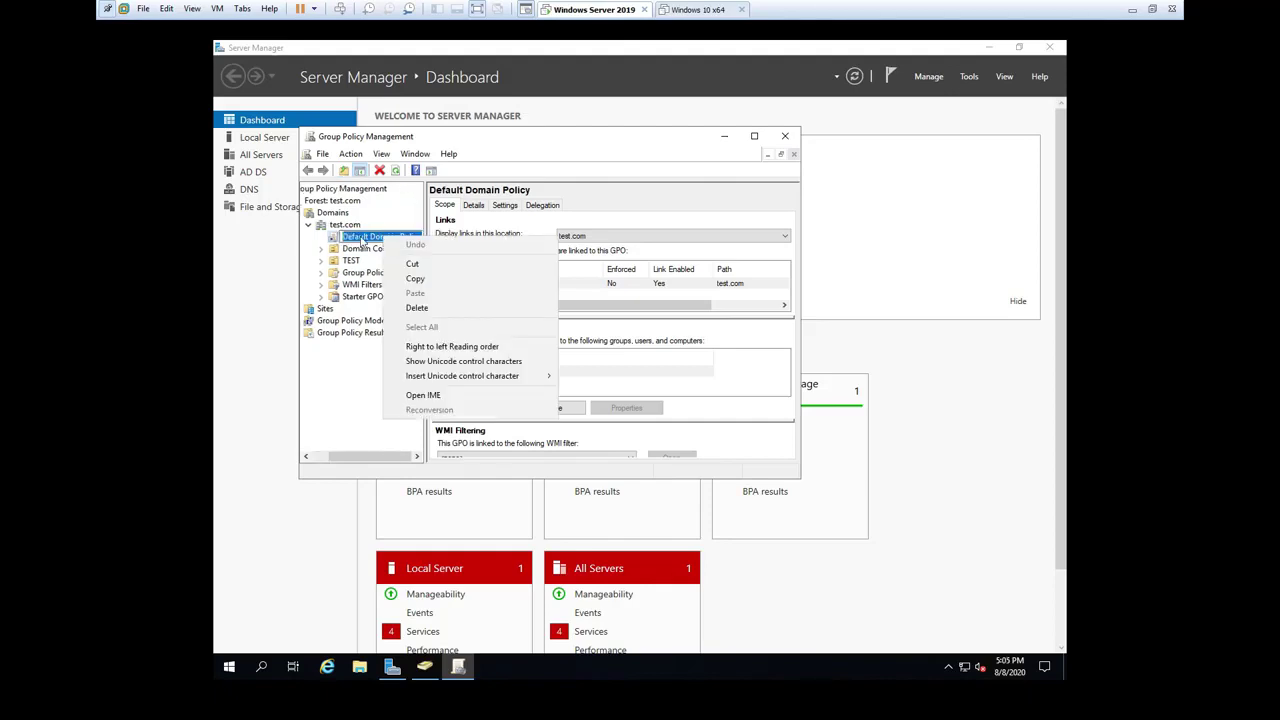
key("Escape")
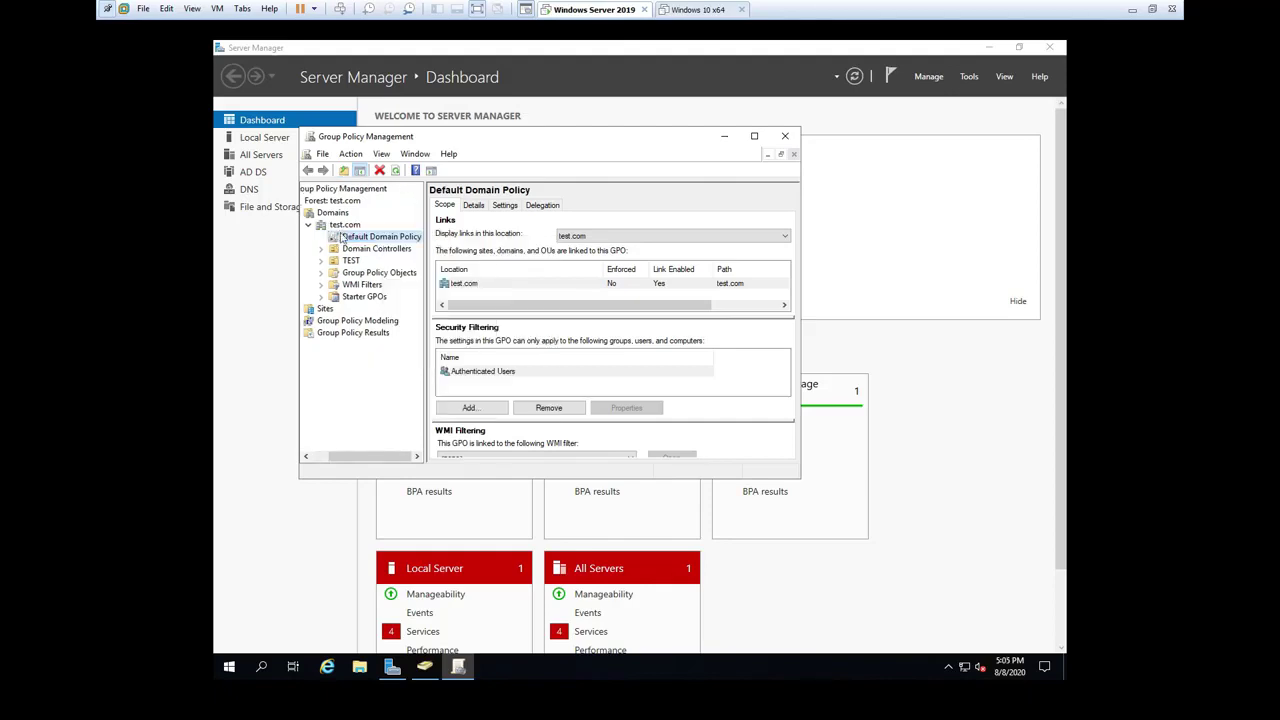
right_click(346, 238)
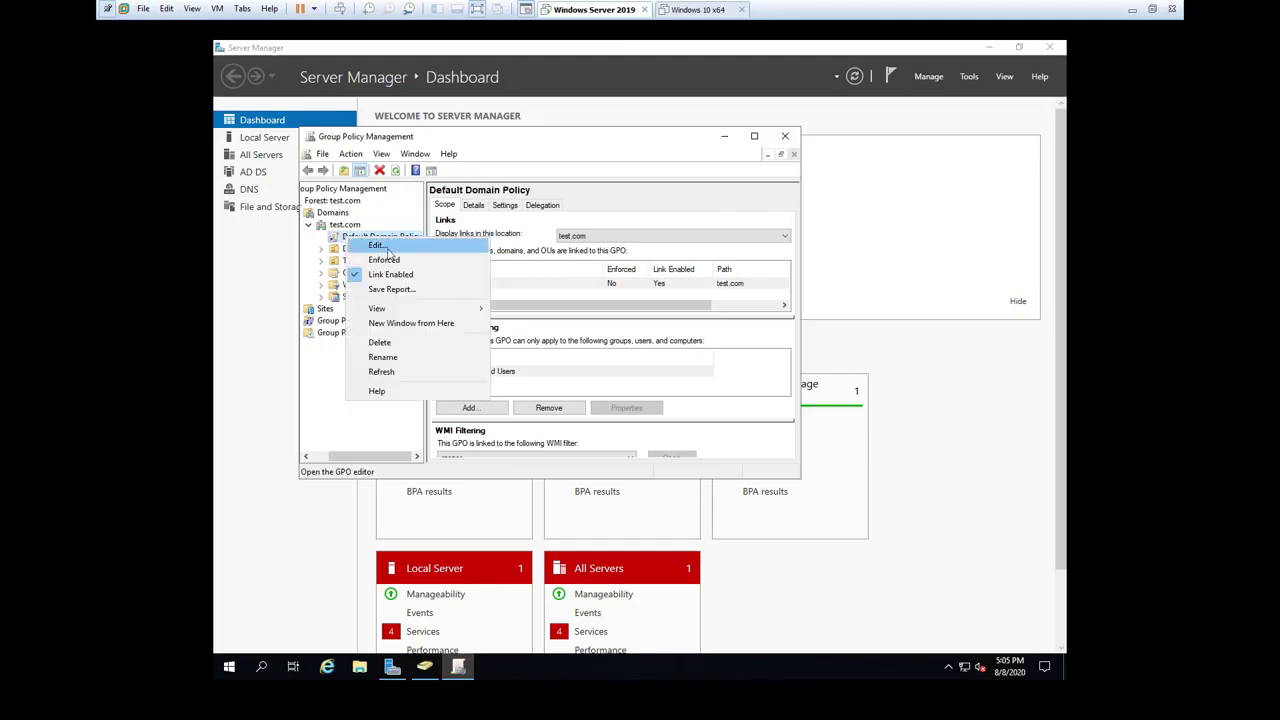
left_click(628, 645)
left_click(399, 248)
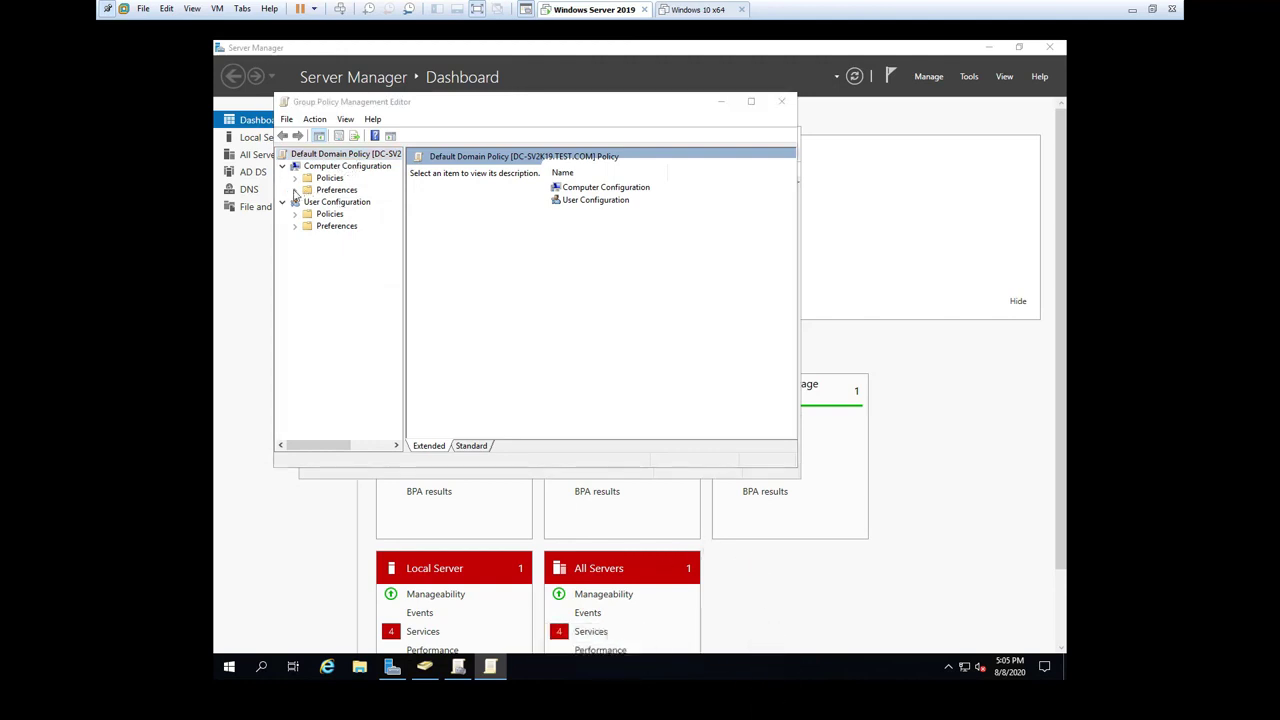
Show the Password Policy settings in the computer's security account policies, with the editor maximized and the tree widened.
left_click(295, 190)
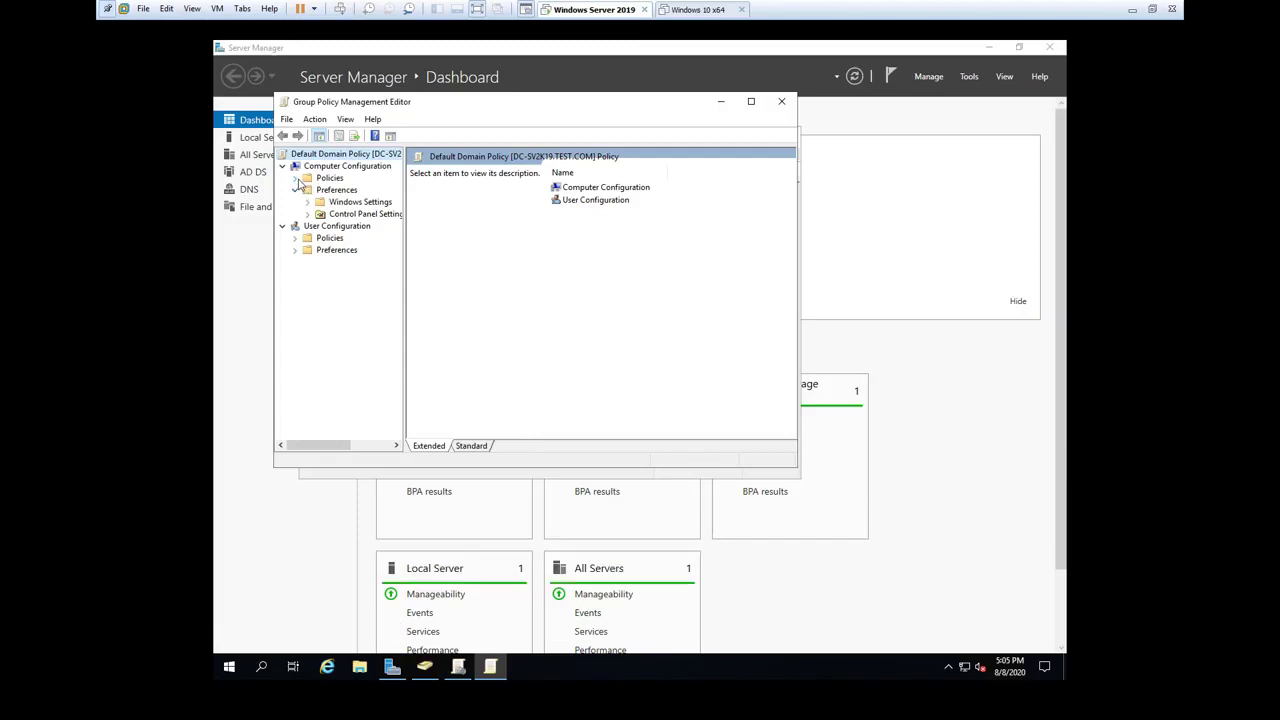
left_click(295, 178)
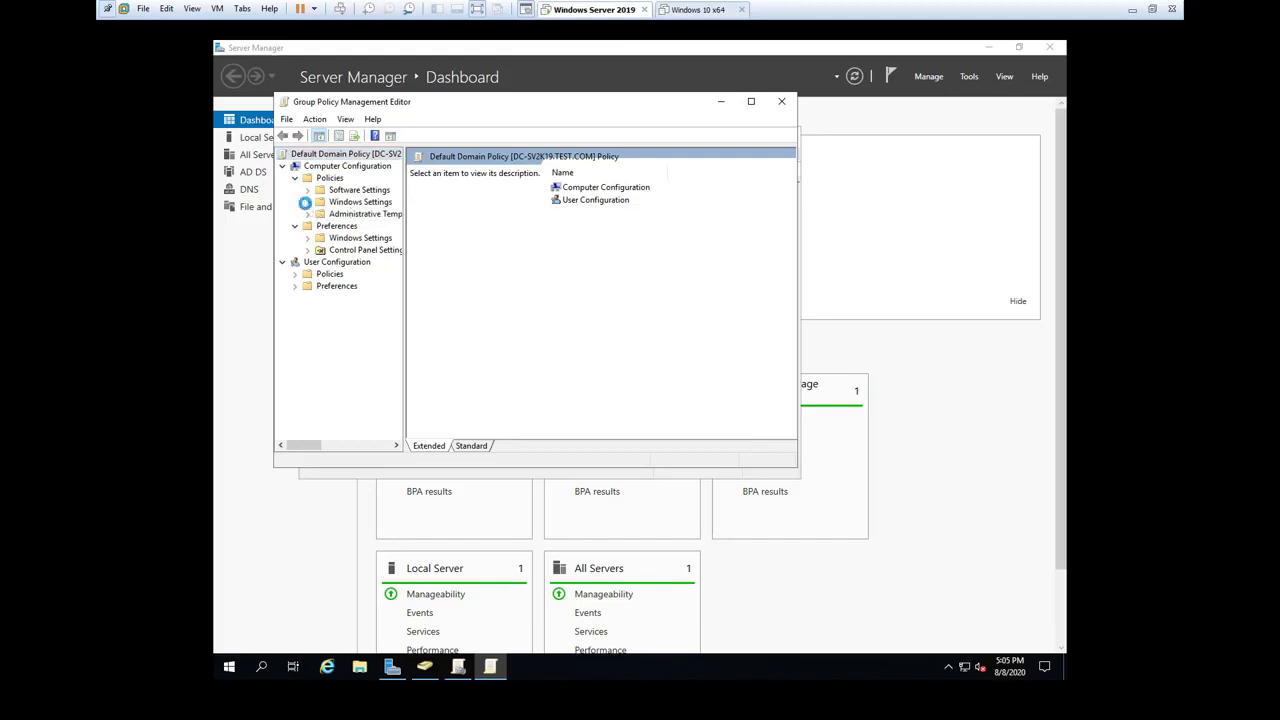
left_click(307, 202)
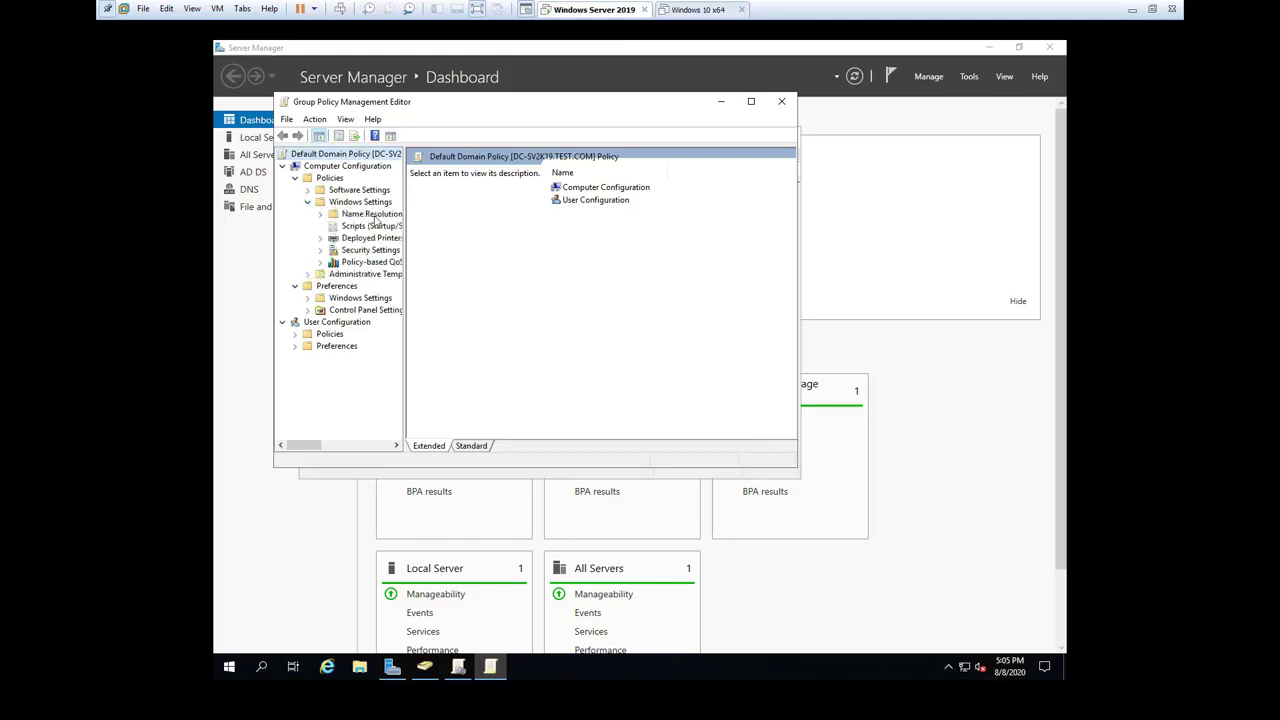
left_click(751, 101)
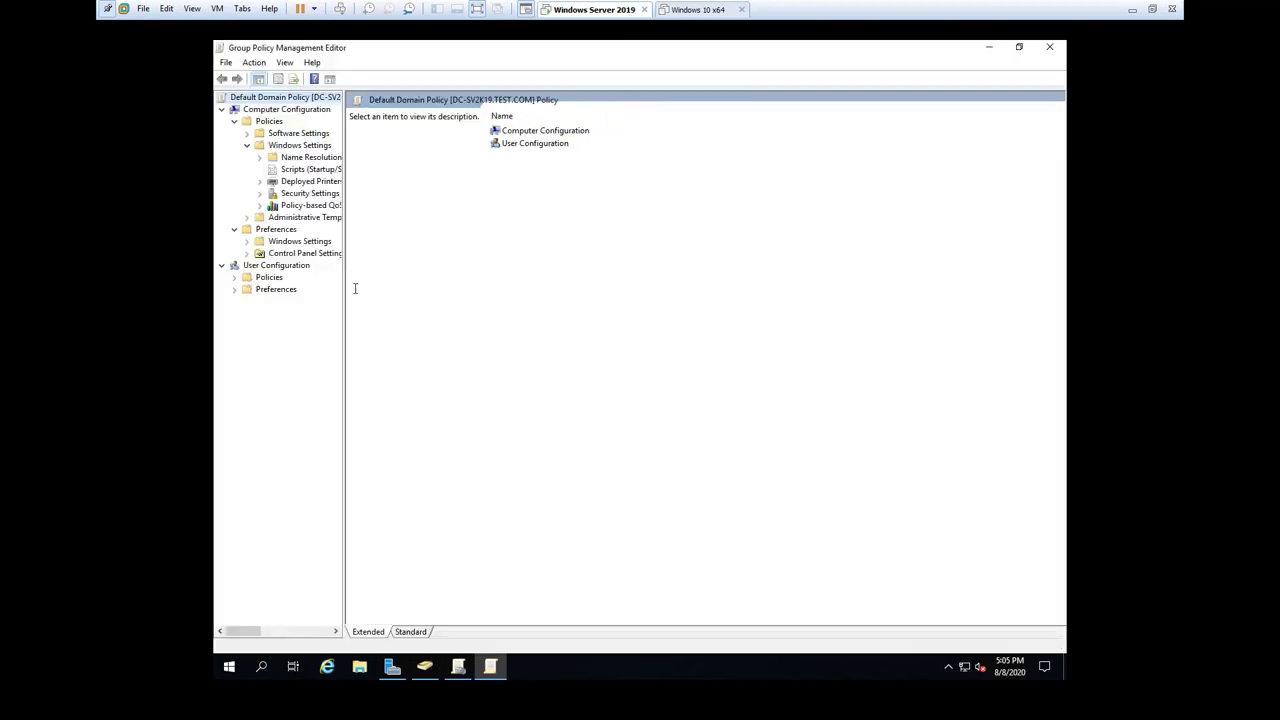
left_click_drag(343, 286, 410, 286)
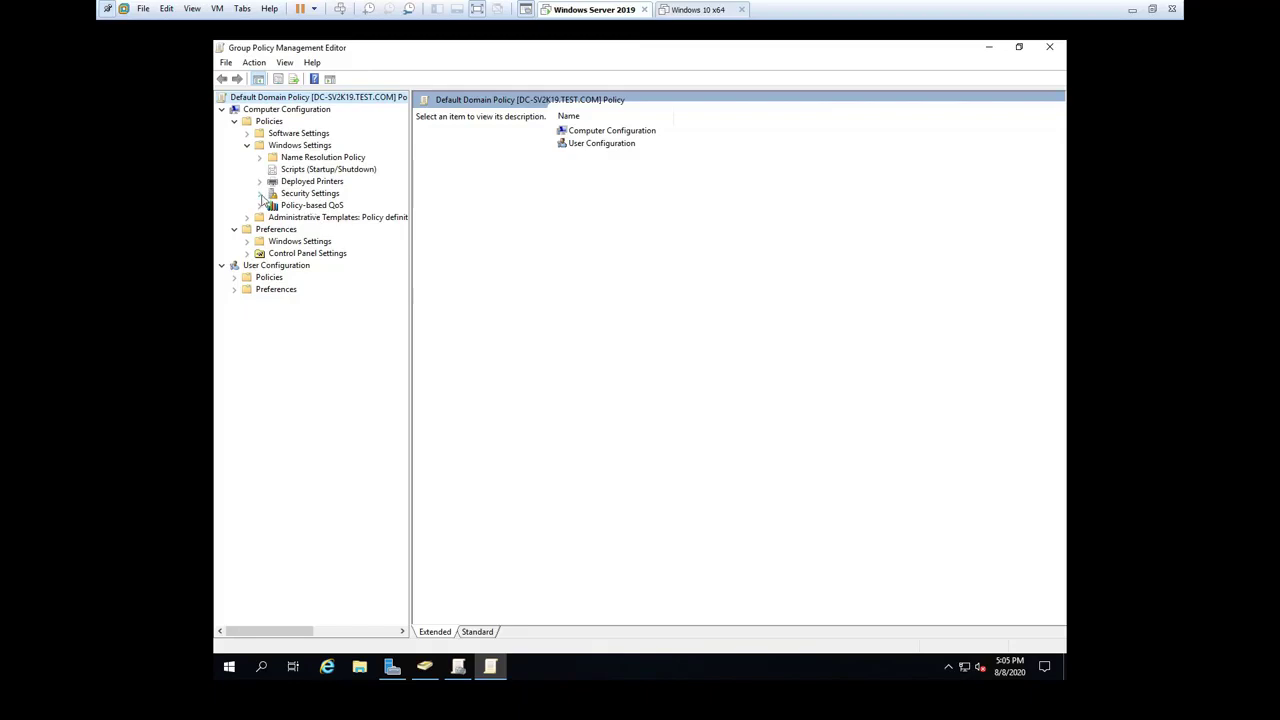
left_click(260, 194)
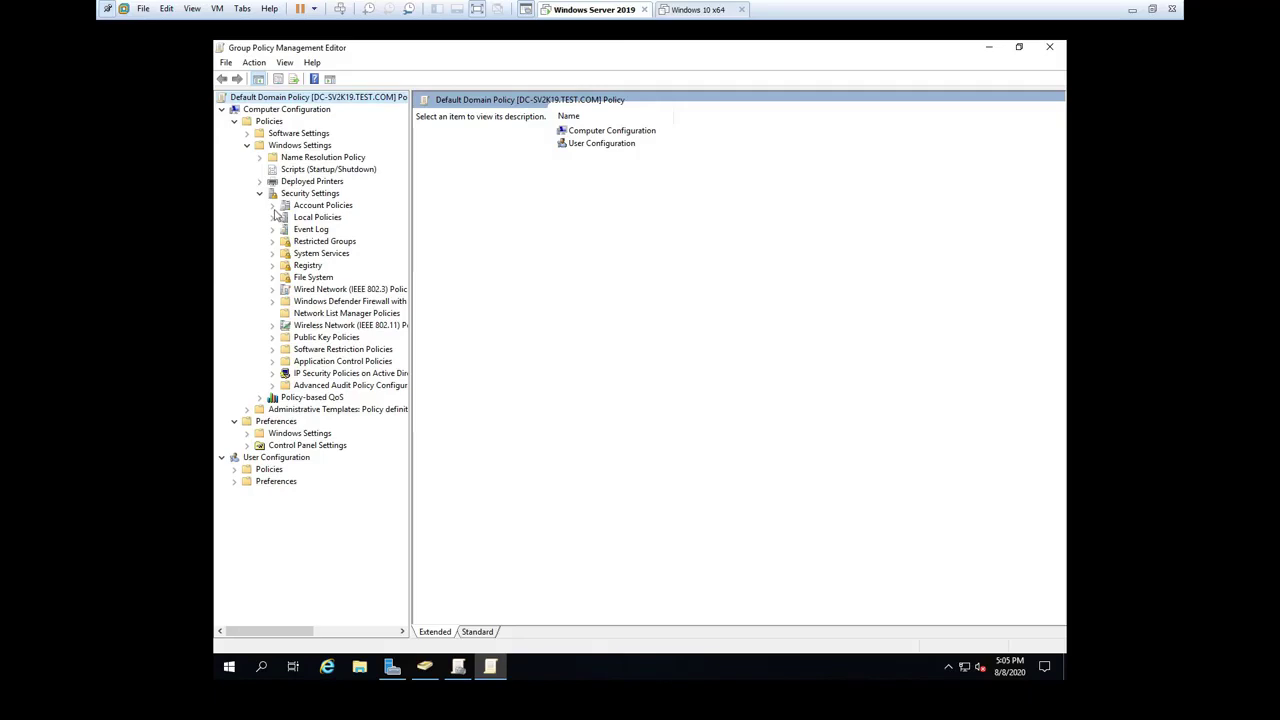
left_click(272, 206)
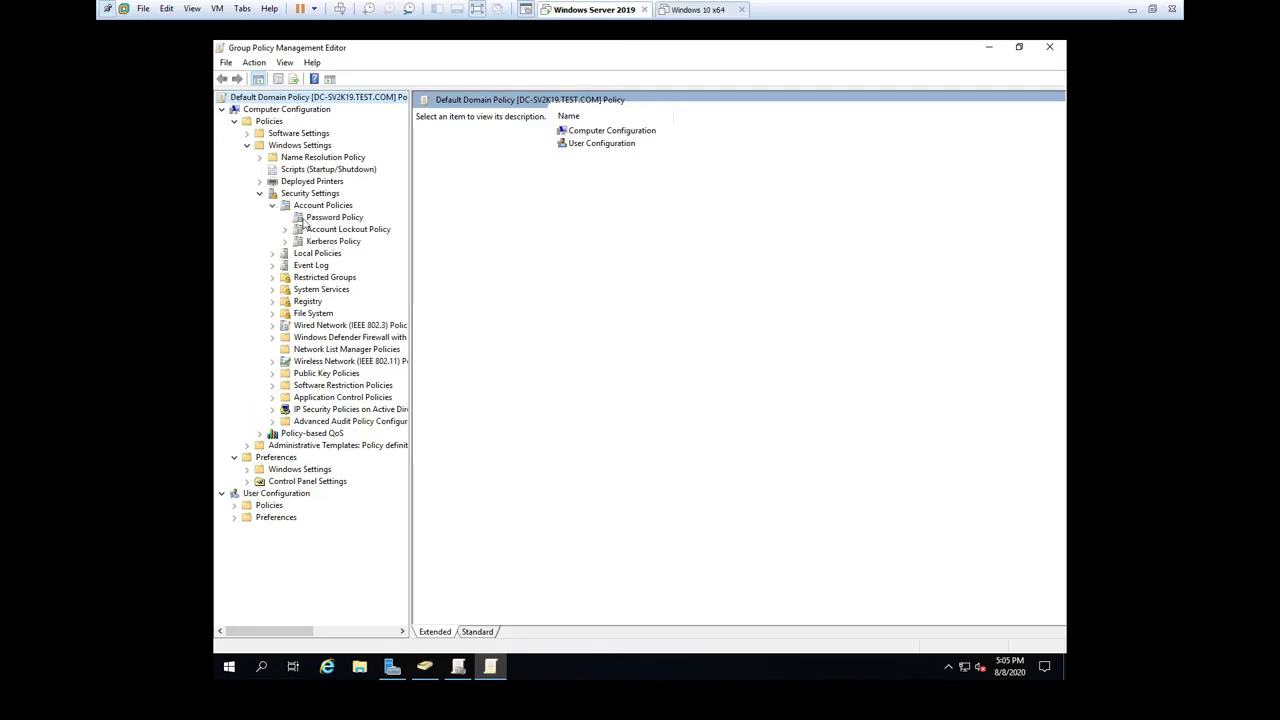
left_click(318, 218)
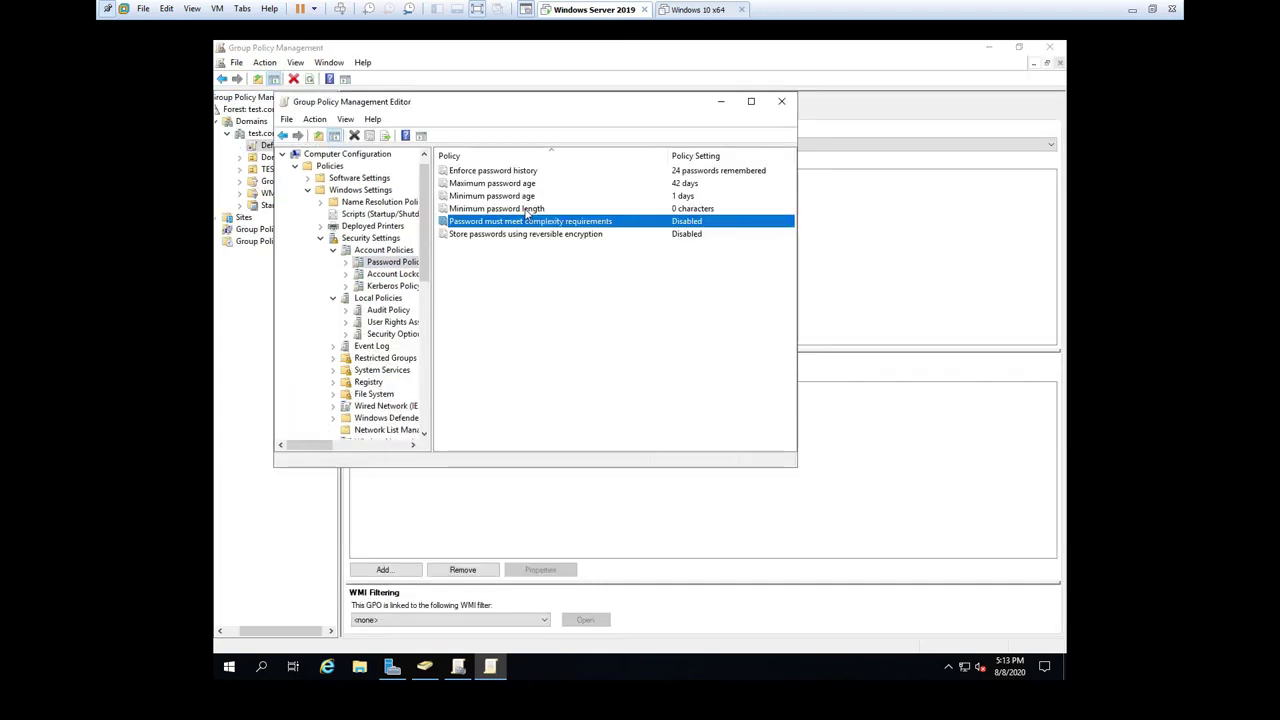
Read the explanation of the minimum password length policy and set it to 20 characters.
double_click(527, 208)
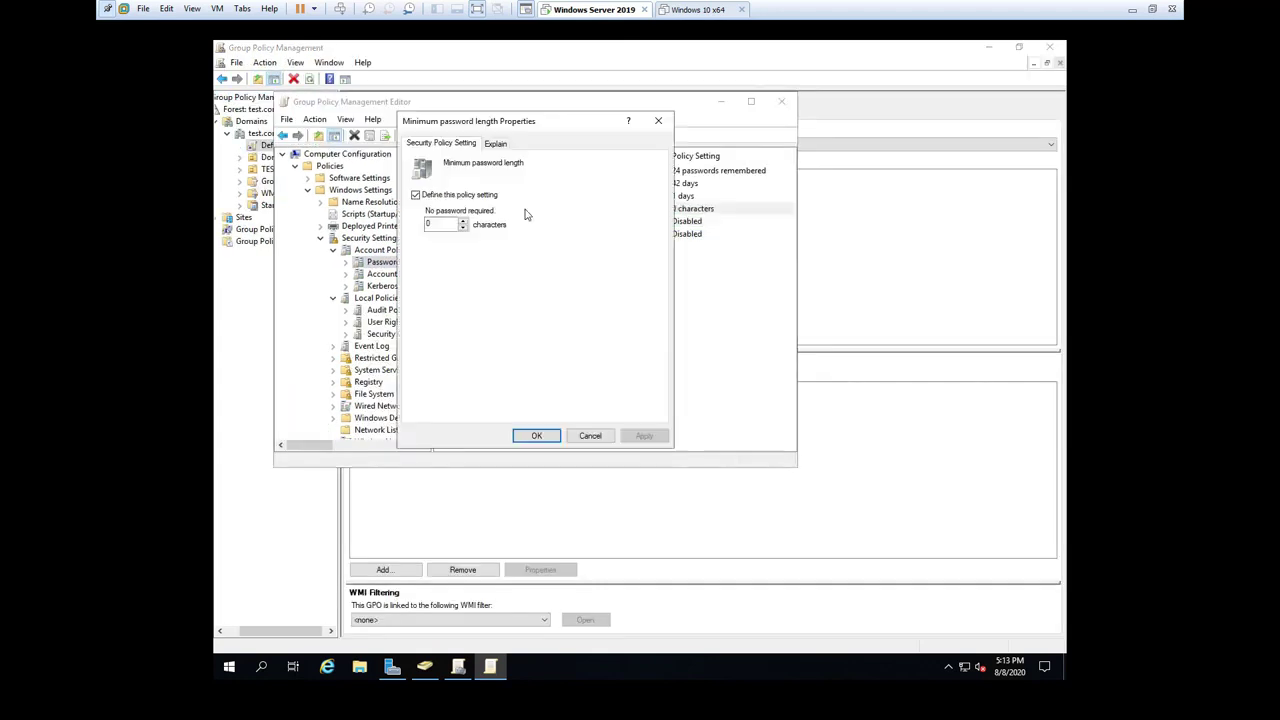
left_click(496, 144)
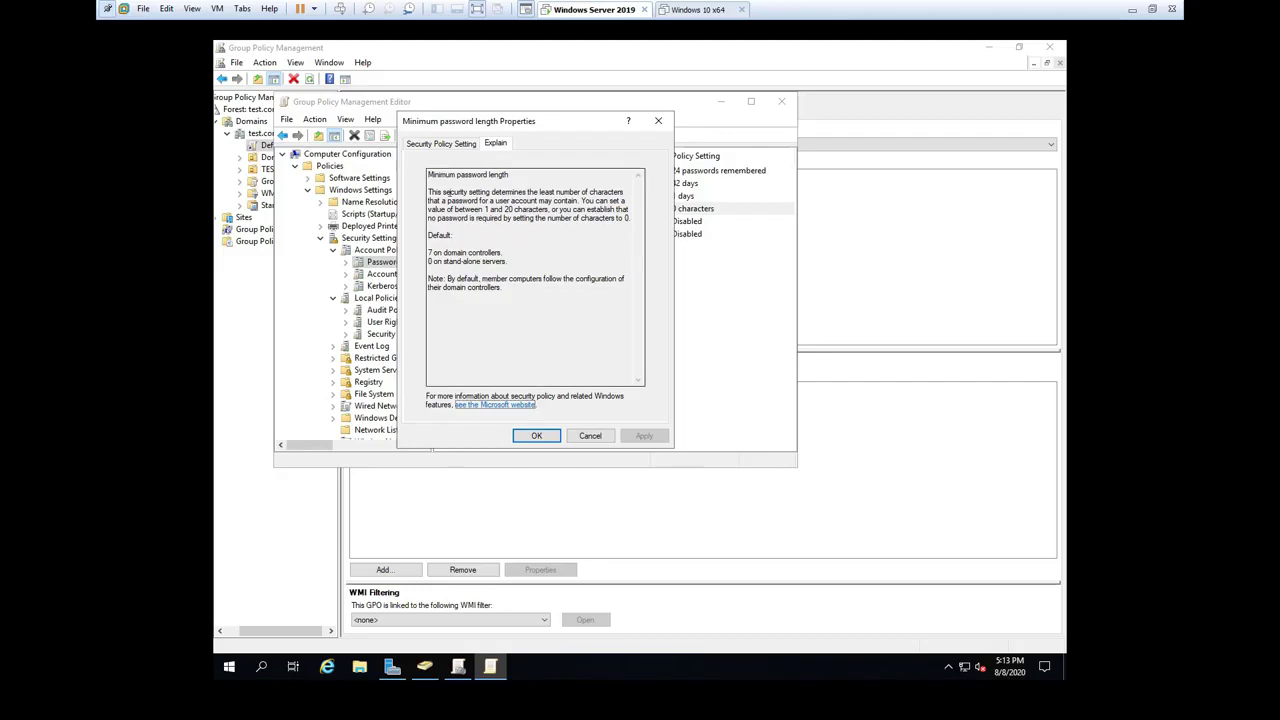
left_click(443, 145)
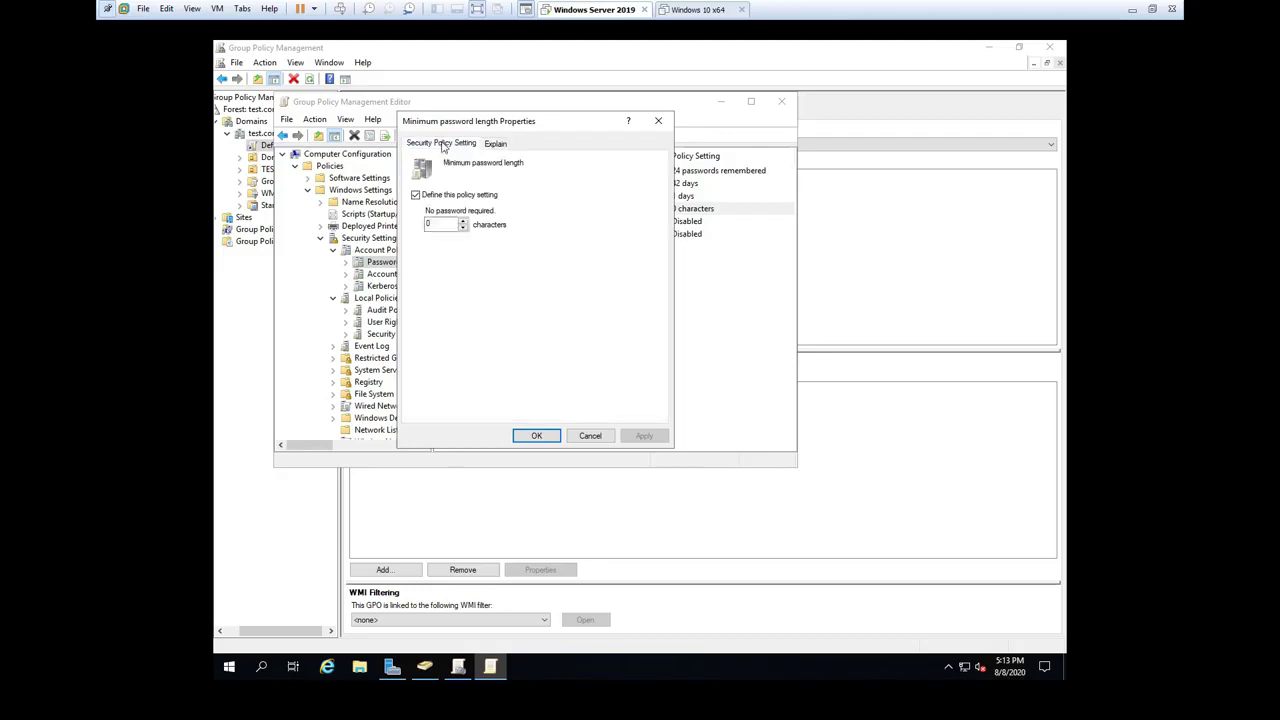
left_click(464, 221)
left_click(463, 221)
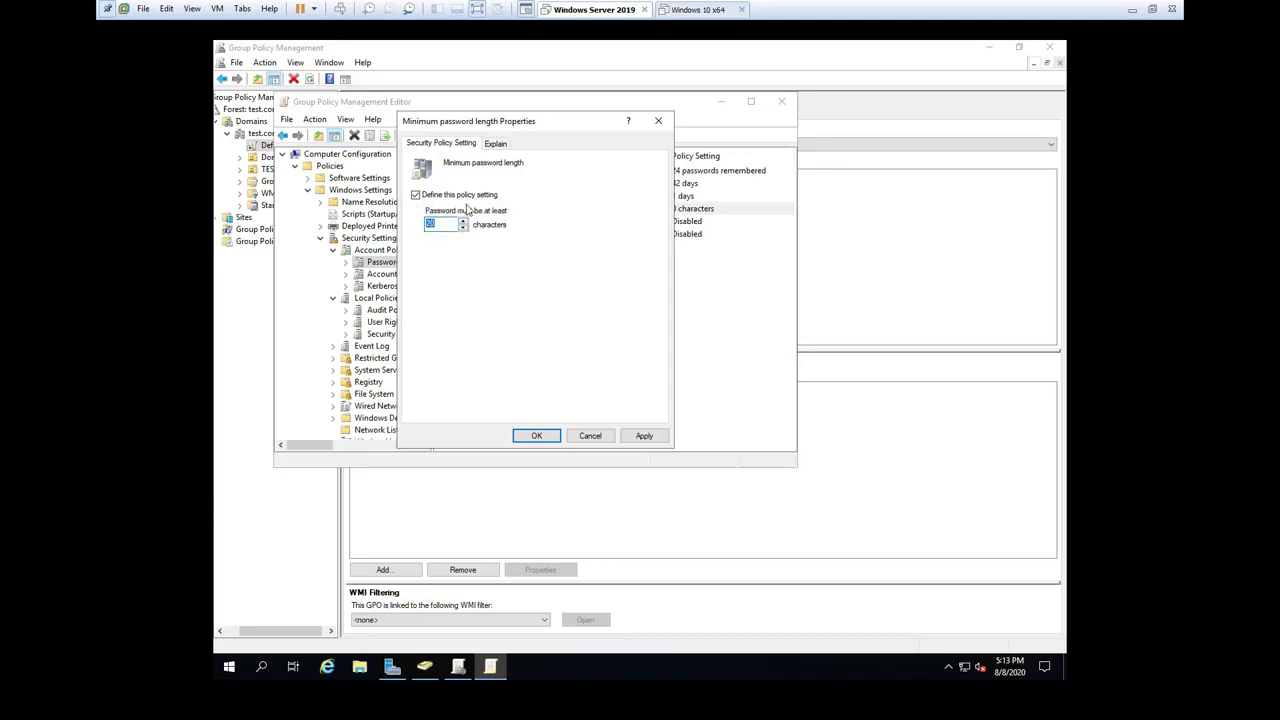
left_click(527, 438)
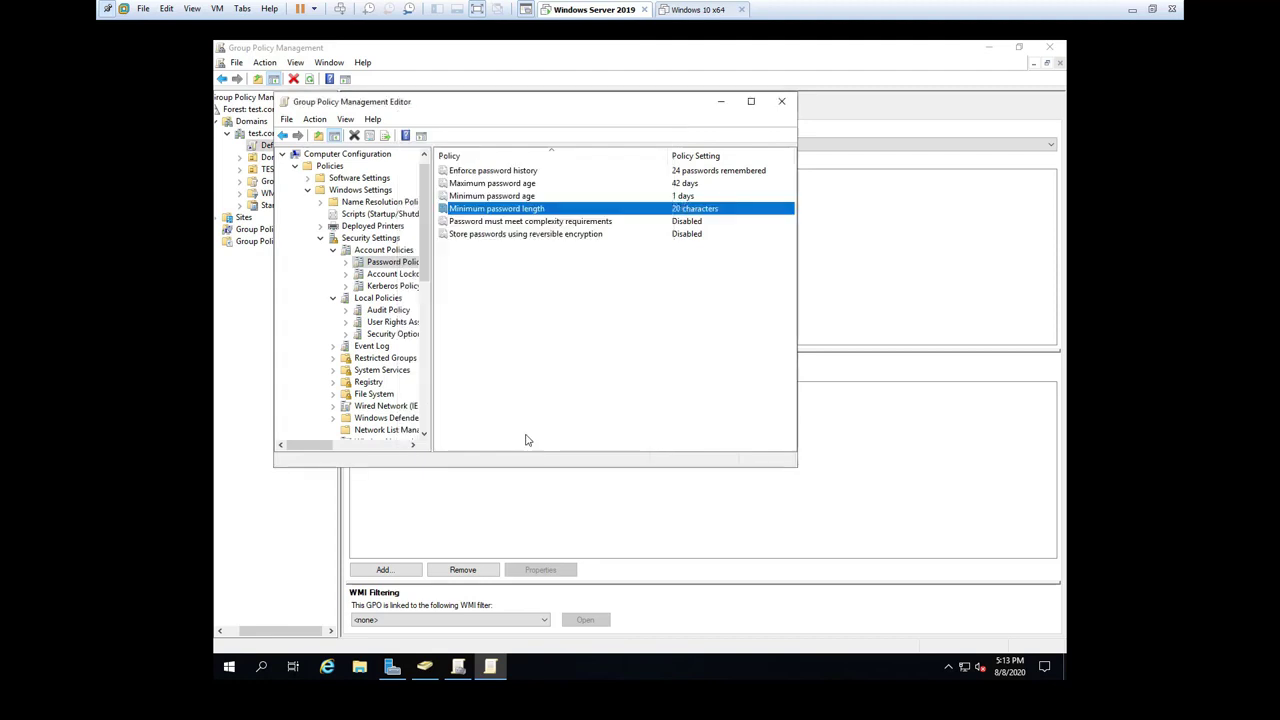
Set the minimum password length policy to 0 characters so that no password is required.
double_click(498, 211)
double_click(429, 224)
type("30")
double_click(429, 224)
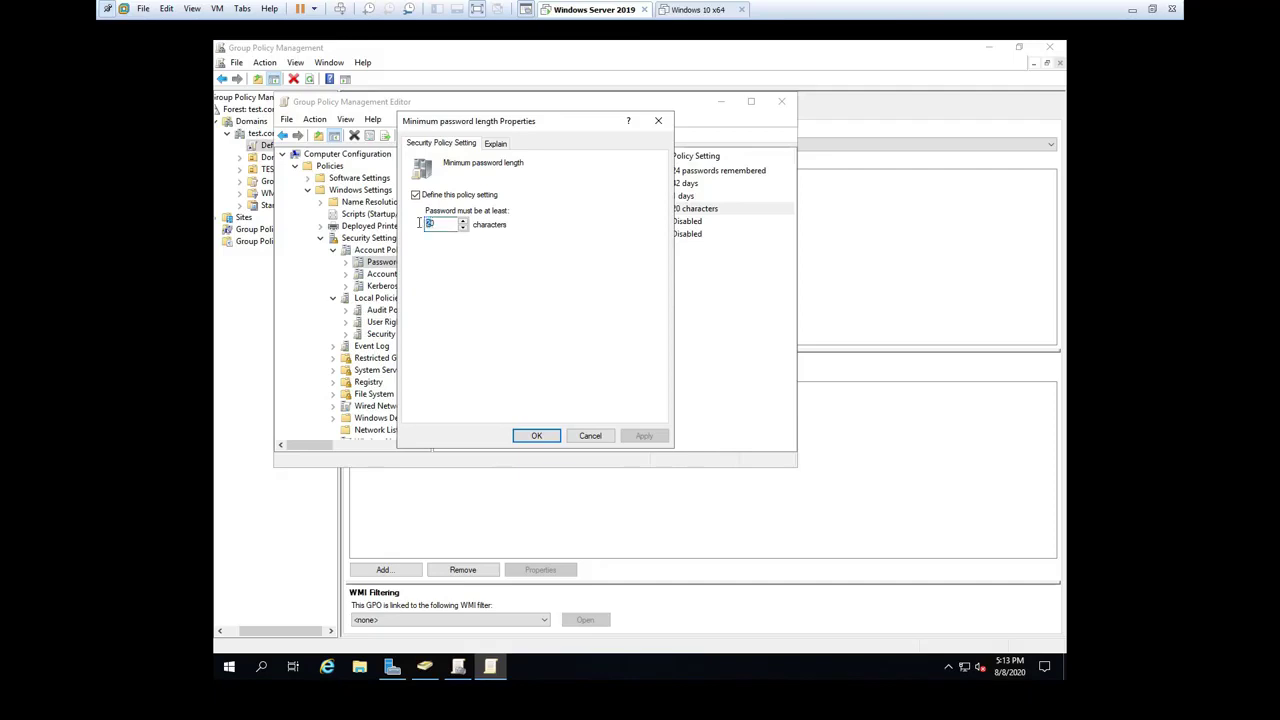
type("0")
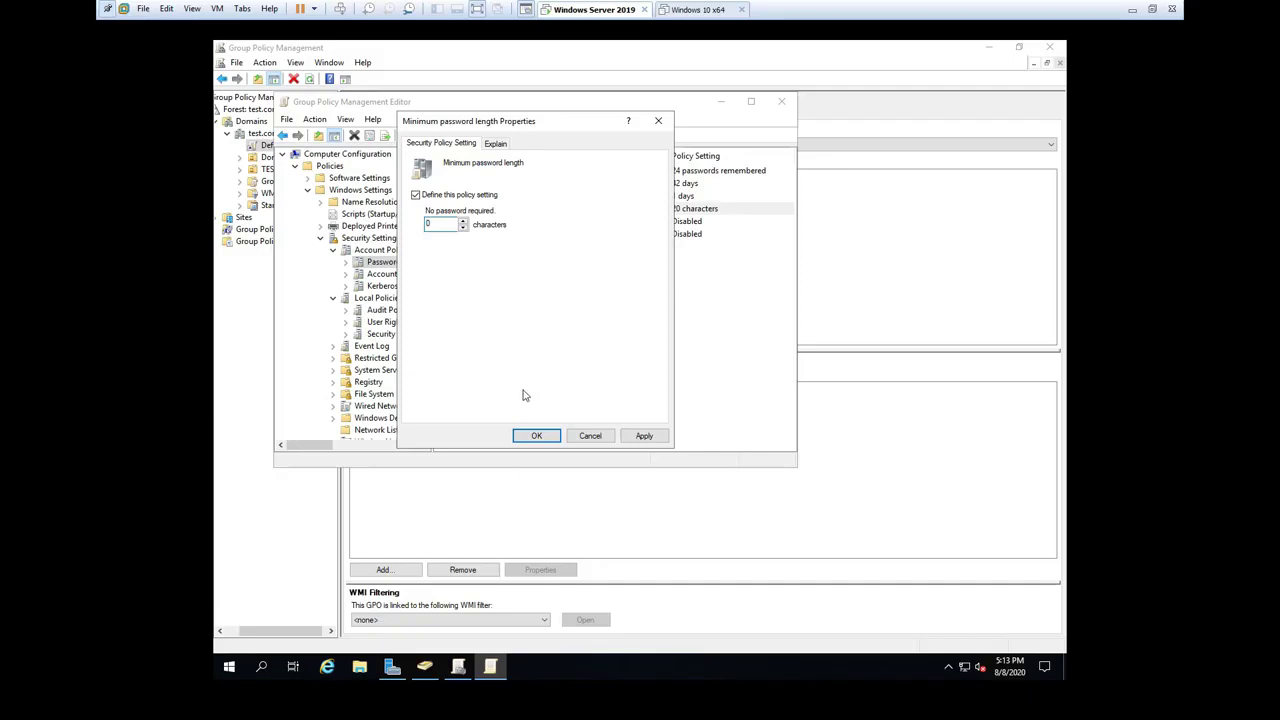
left_click(536, 437)
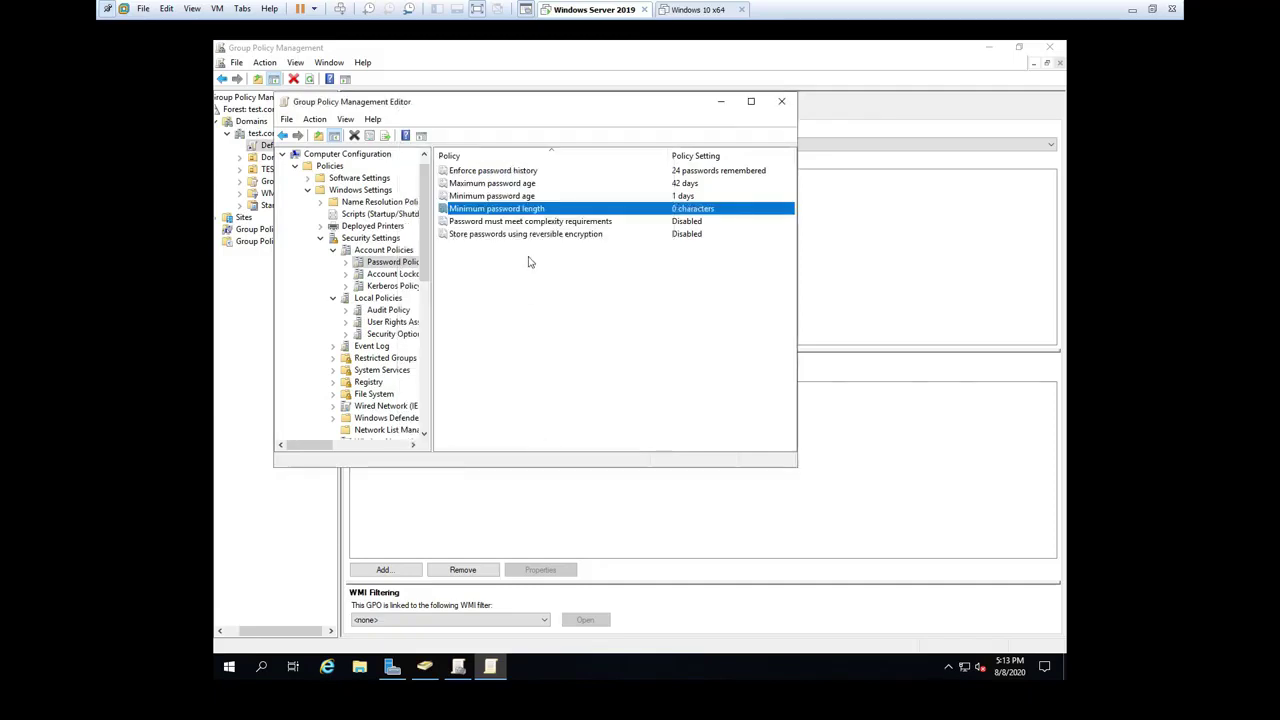
Make the password complexity requirements policy not defined and close the policy editor and Group Policy Management.
double_click(557, 222)
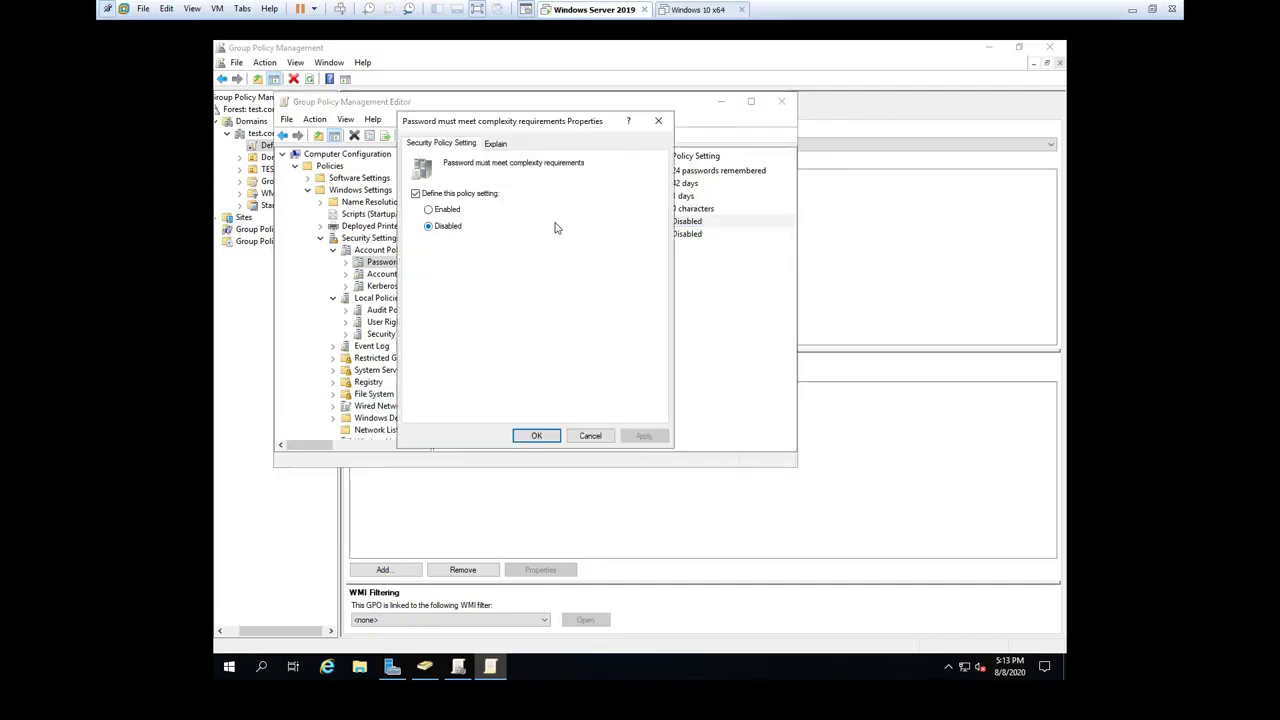
left_click(445, 198)
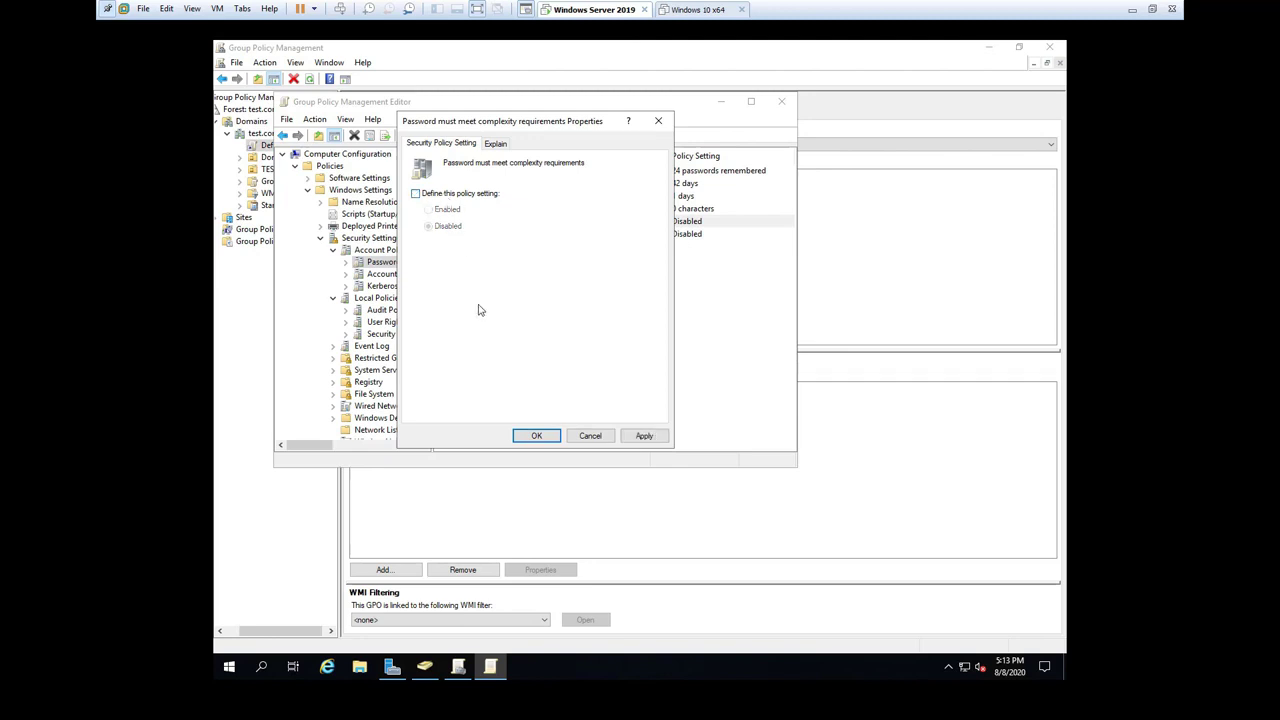
left_click(536, 437)
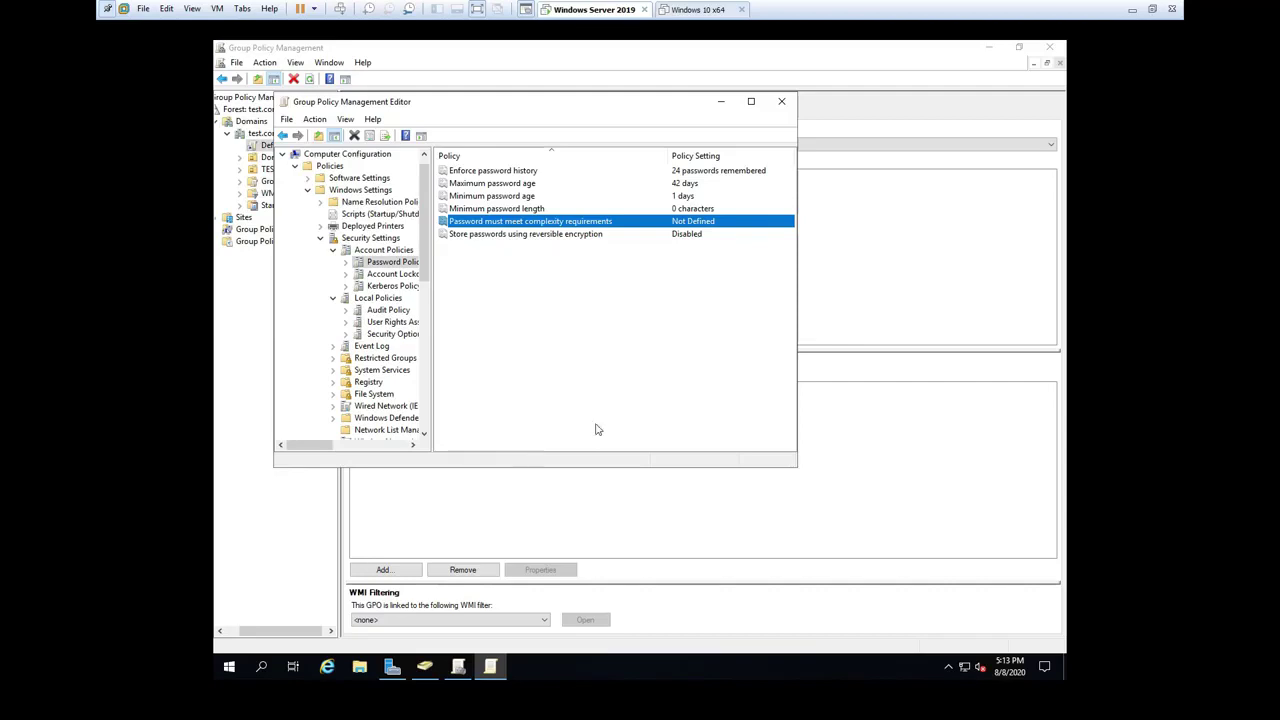
left_click(782, 104)
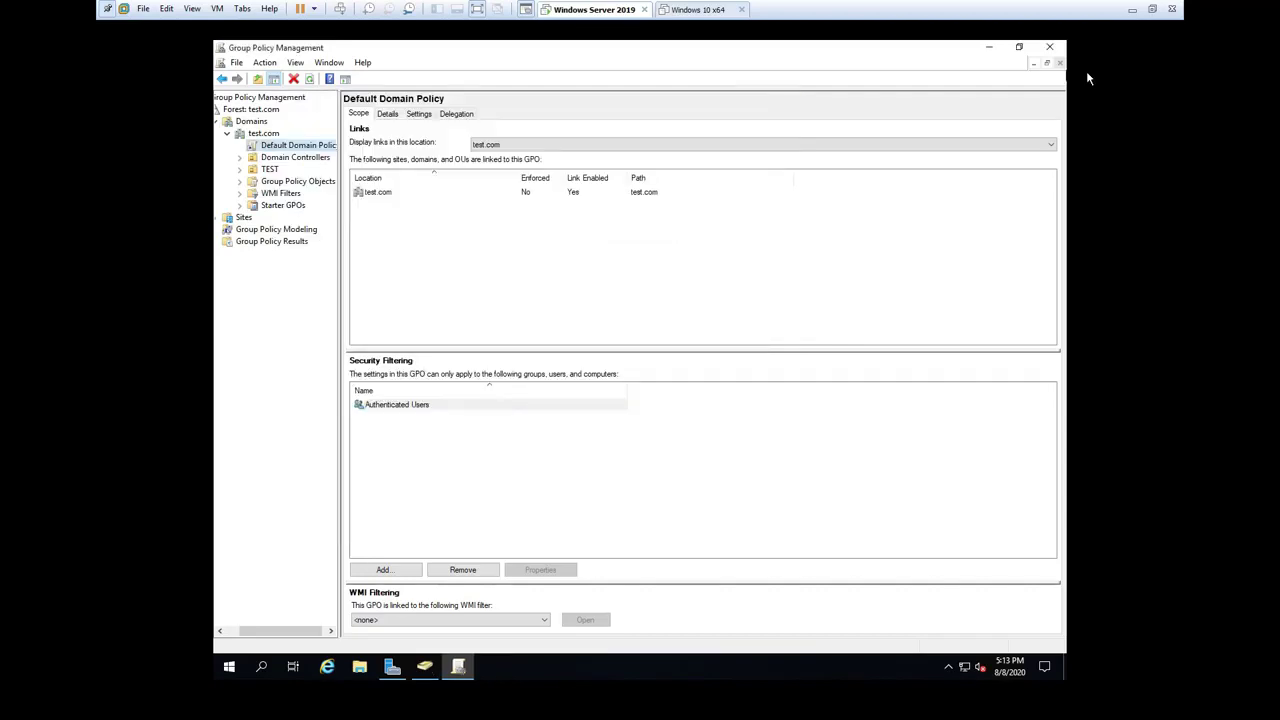
left_click(1056, 57)
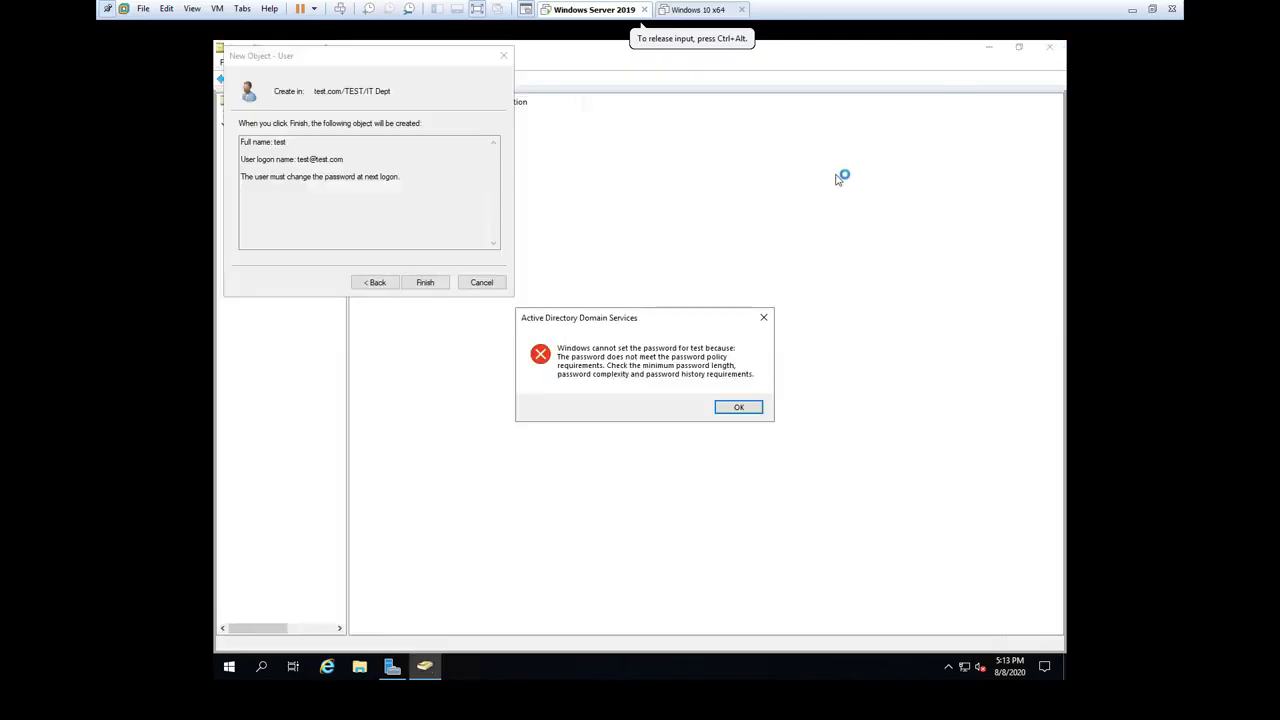
Open a Command Prompt and force a Group Policy update with gpupdate /force.
key("super+r")
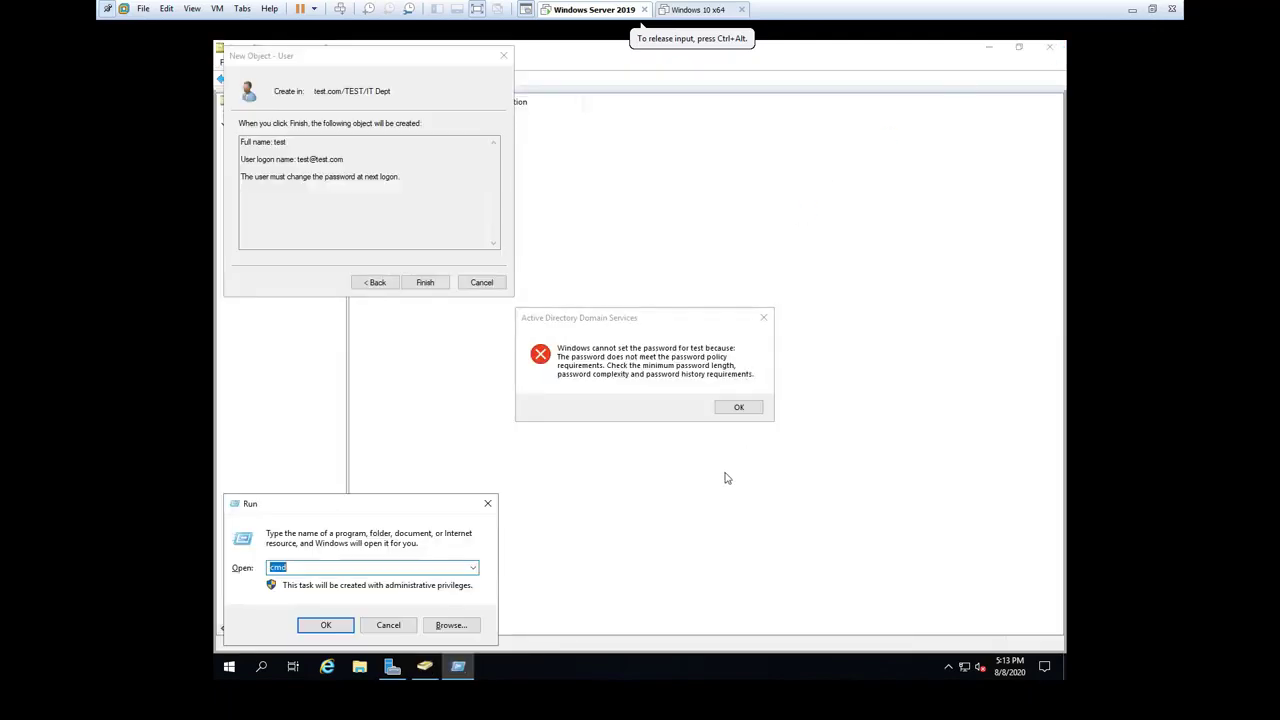
key("Return")
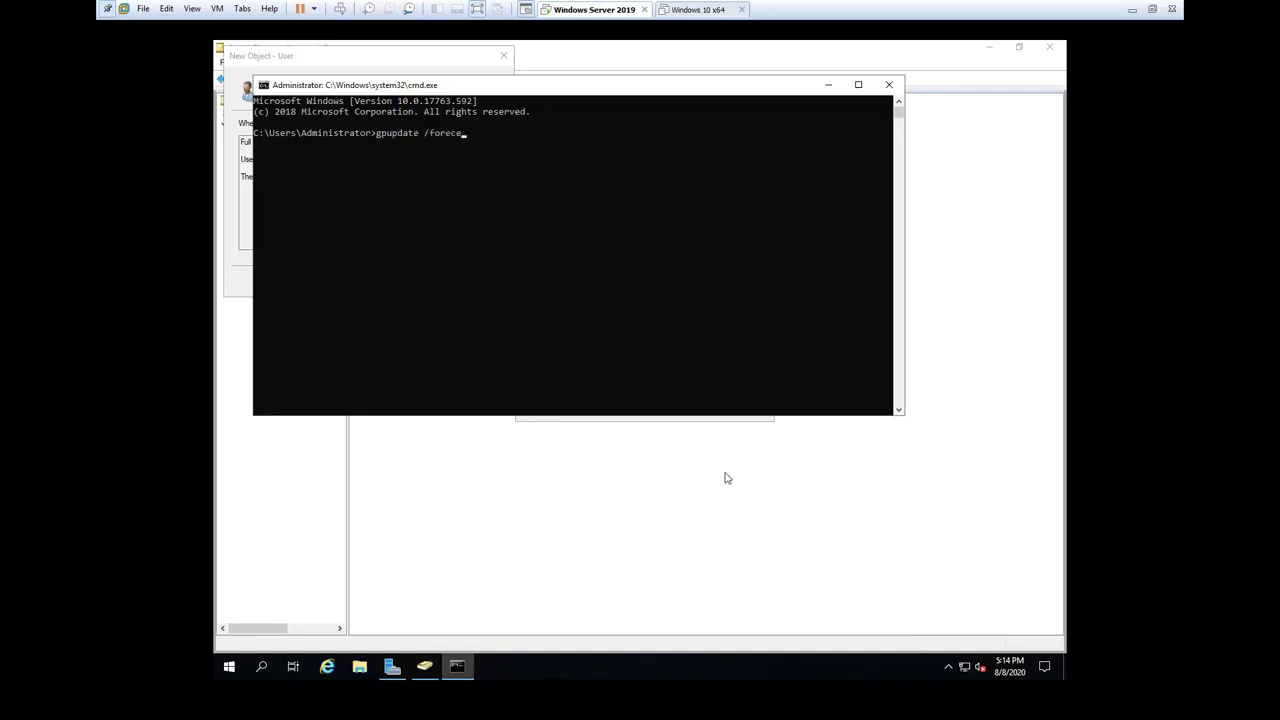
key("Return")
key("Up")
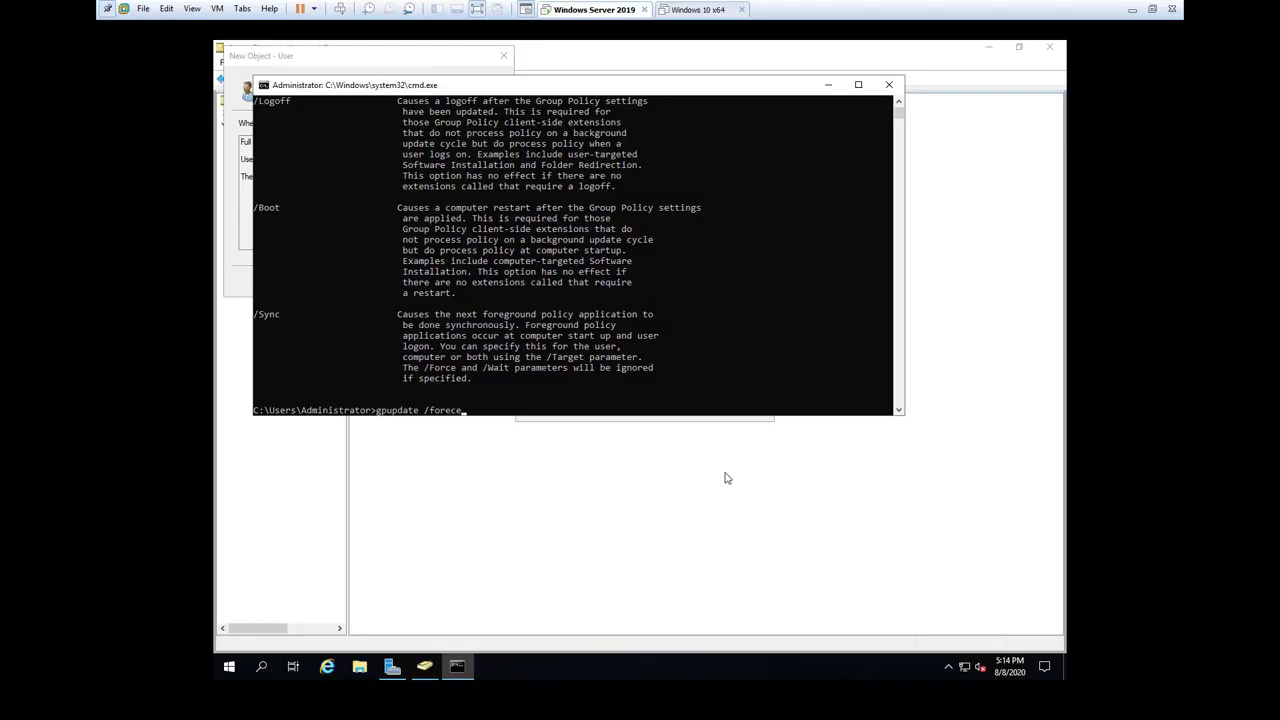
key("Return")
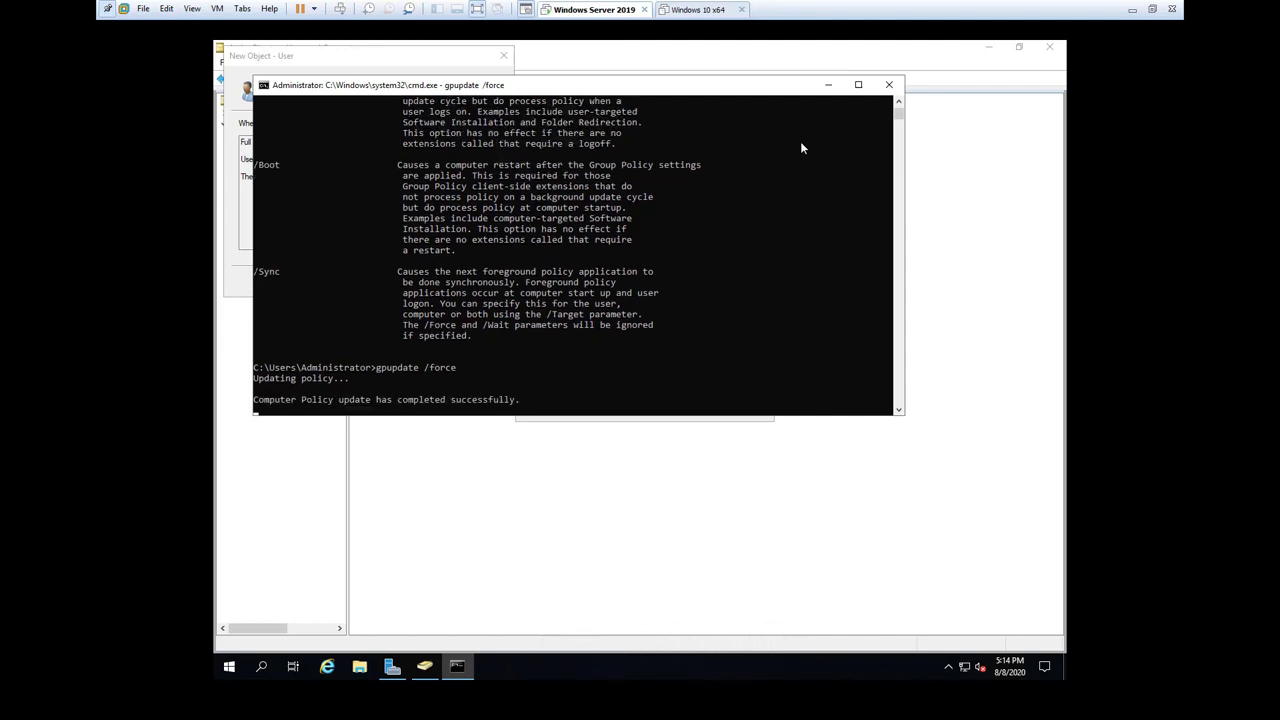
Minimize the Command Prompt, dismiss the password error and finish creating the user test in the IT Dept organizational unit.
left_click(829, 85)
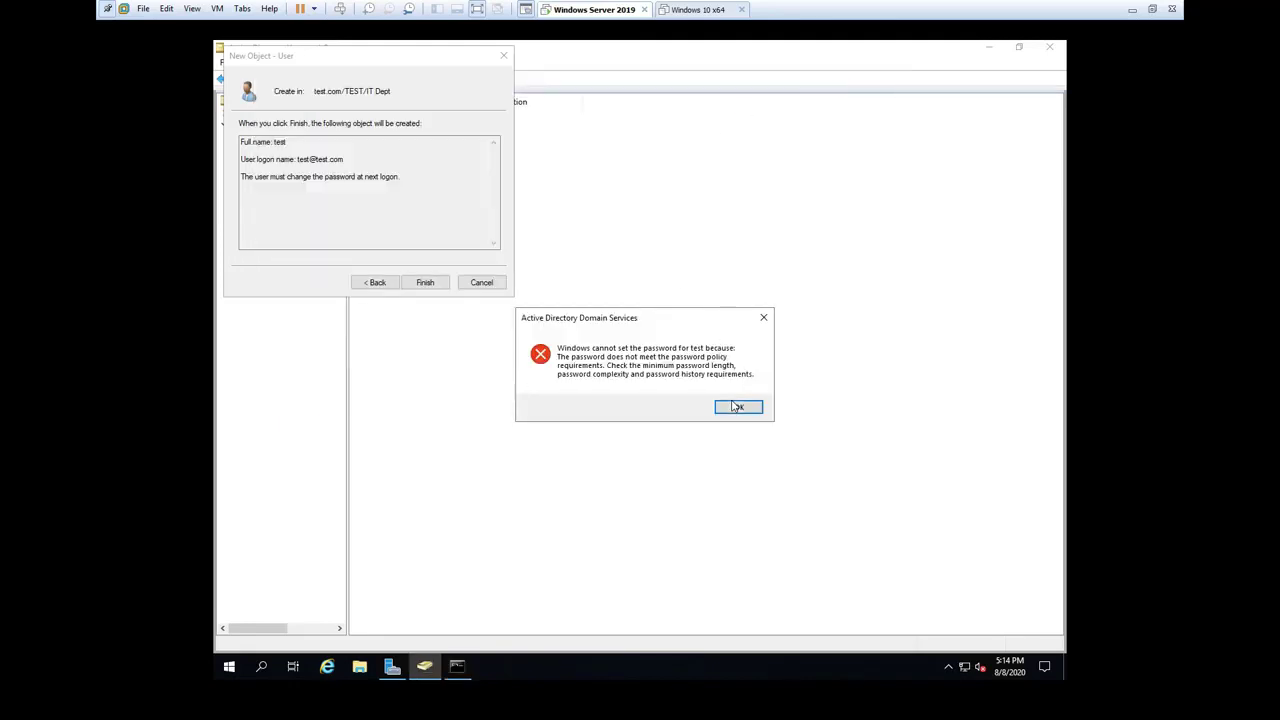
left_click(733, 406)
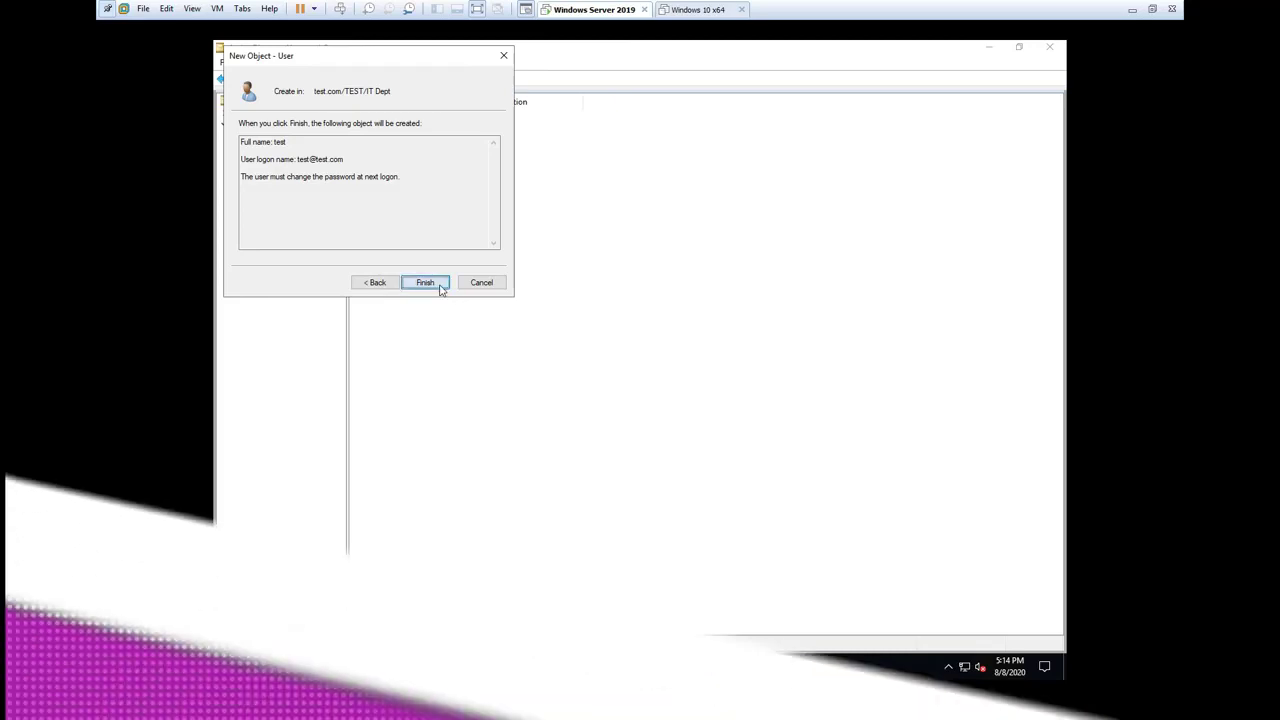
left_click(440, 288)
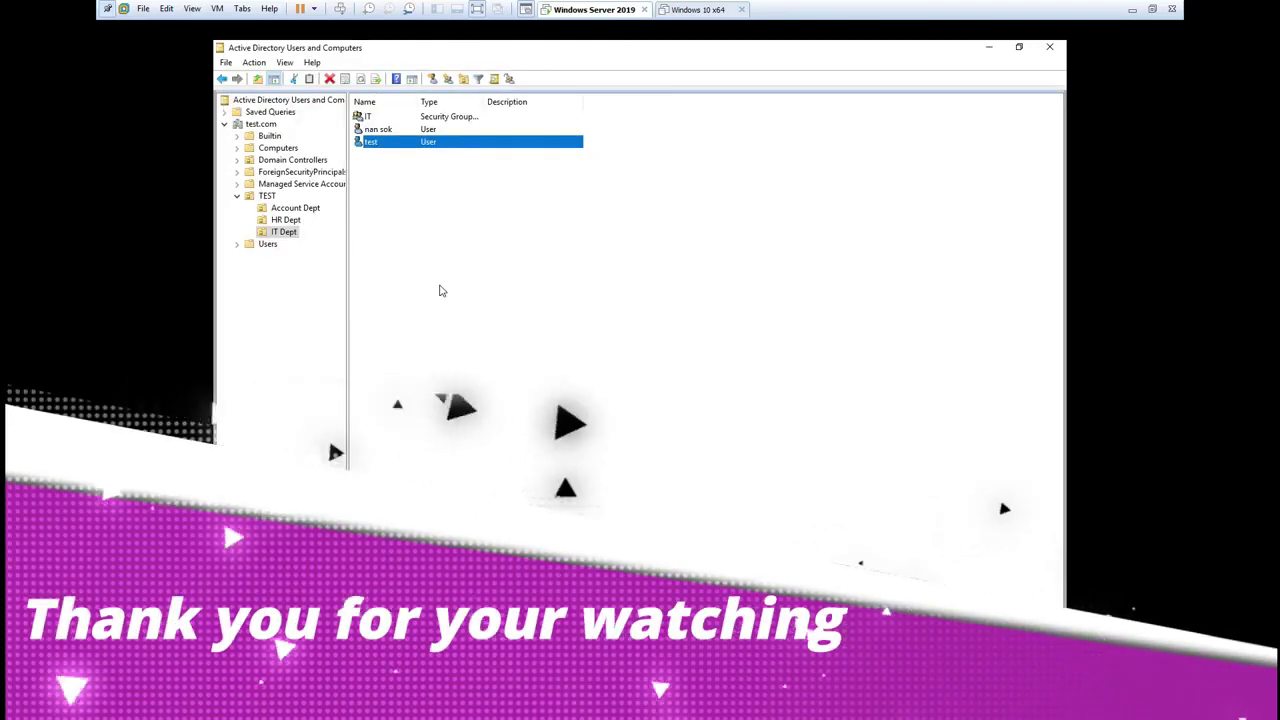